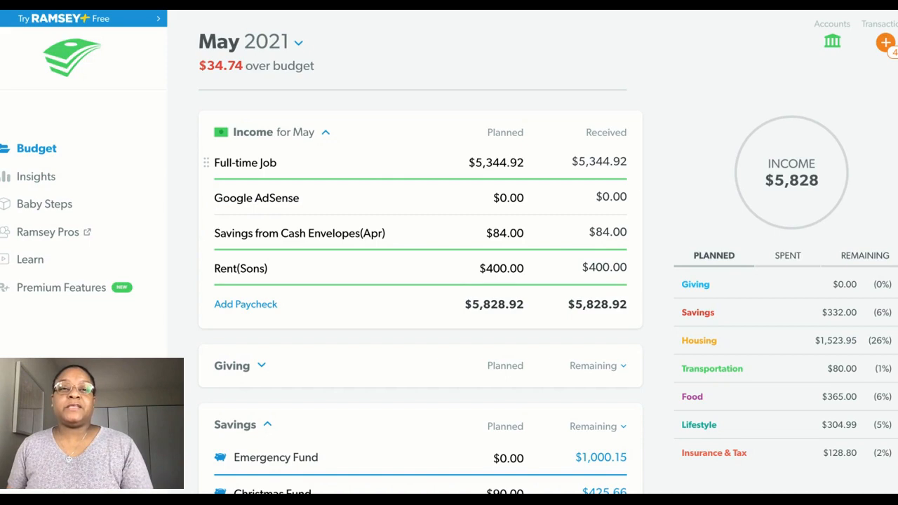
Step: Open June 2021 and start its budget as a copy of May's budget
left_click(301, 45)
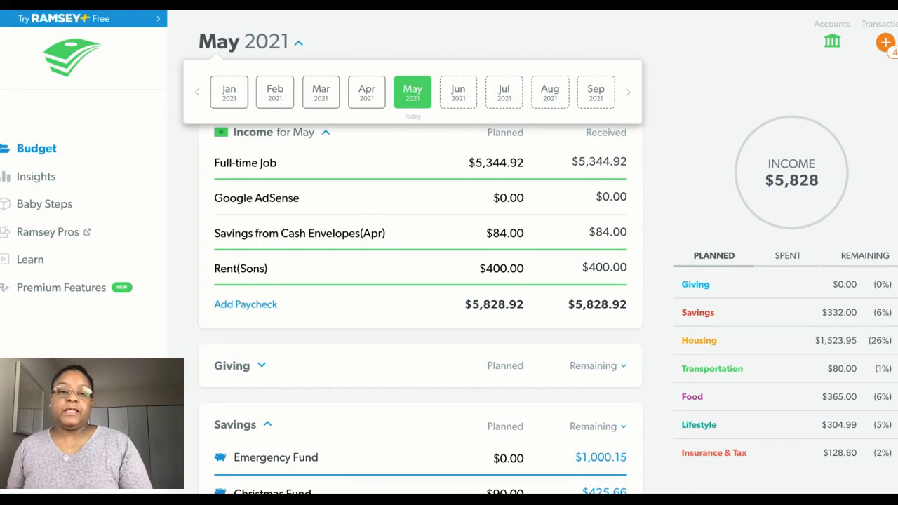
left_click(458, 92)
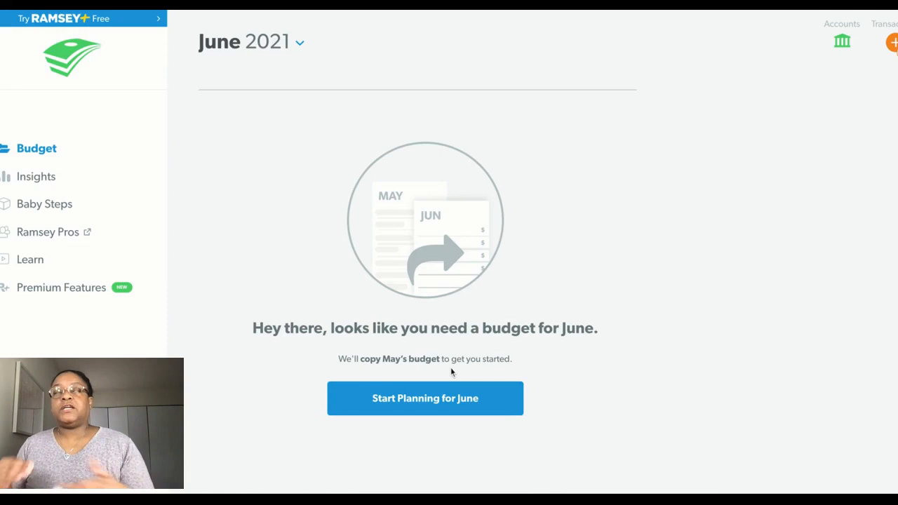
left_click(415, 397)
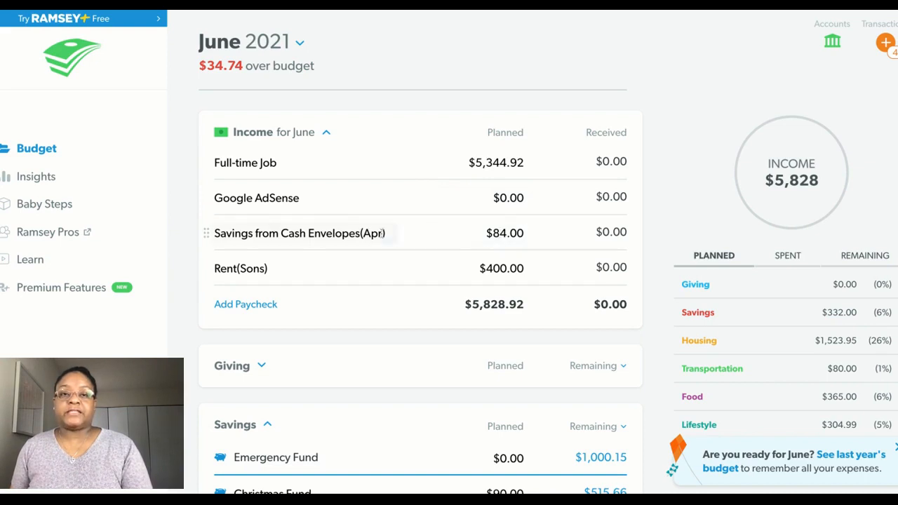
Step: Rename the cash envelope savings income item as "Savings from Cash Envelopes(May)"
left_click(381, 234)
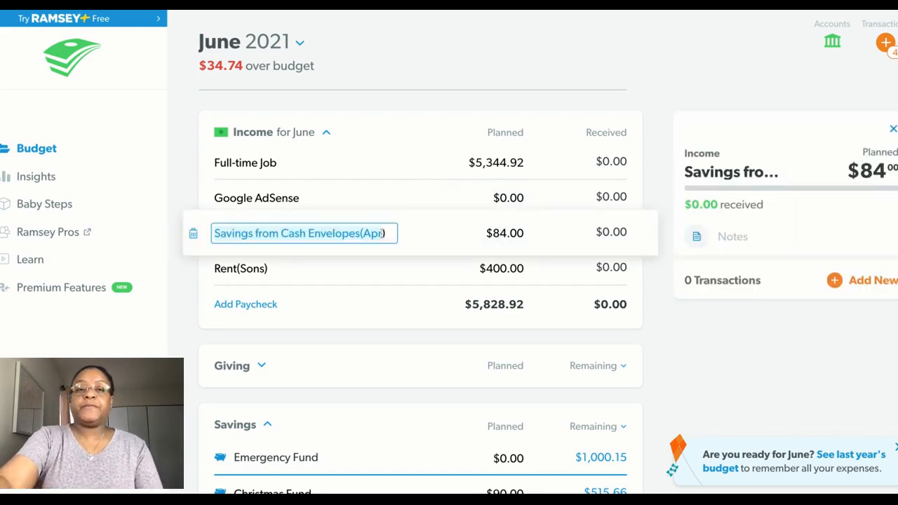
key("BackSpace")
key("BackSpace")
key("BackSpace")
type("May")
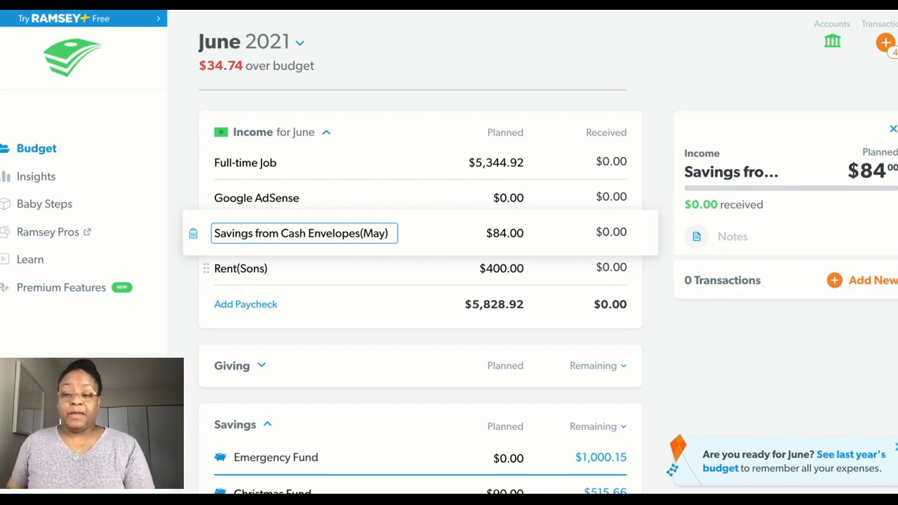
Step: Set the planned income for Savings from Cash Envelopes(May) to $60.00
left_click(504, 237)
left_click(505, 236)
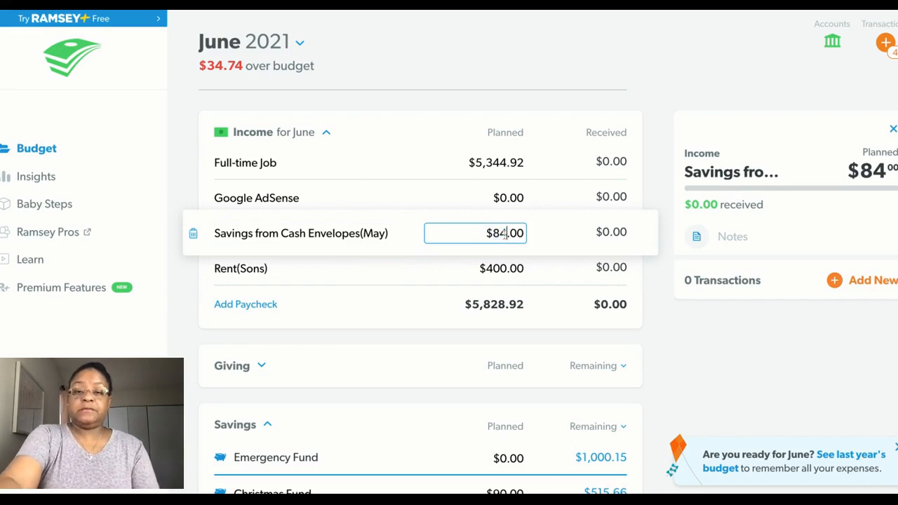
key("BackSpace")
key("BackSpace")
type("60")
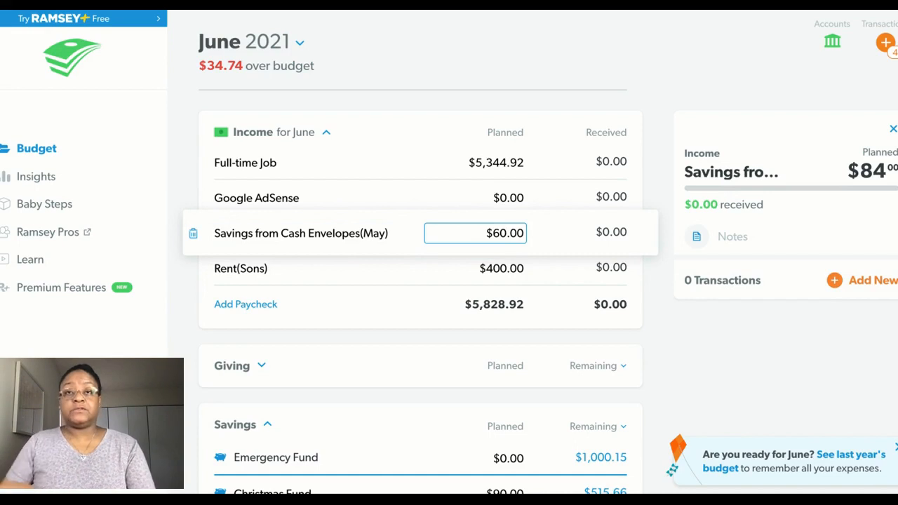
key("Tab")
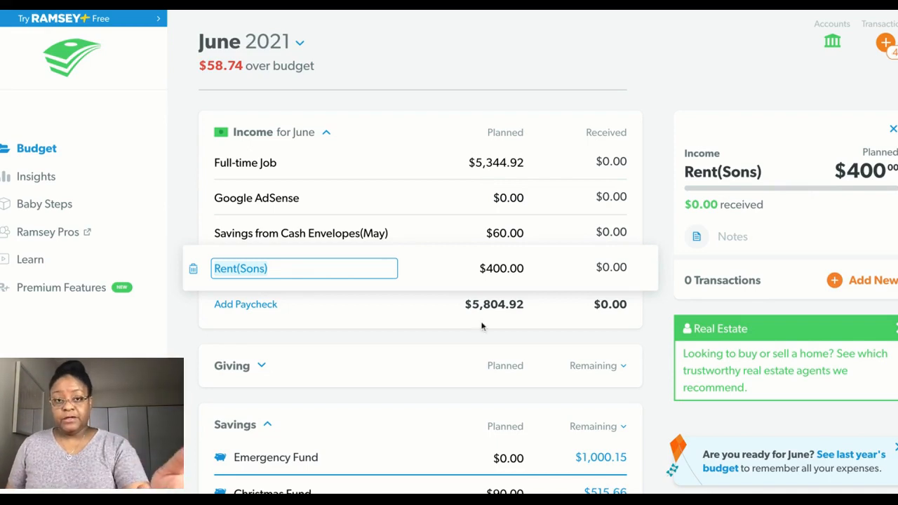
Step: Review the Savings group's funds, checking the planned amounts for Christmas Fund, Subscriptions and Clothing
scroll(481, 325, "down", 1)
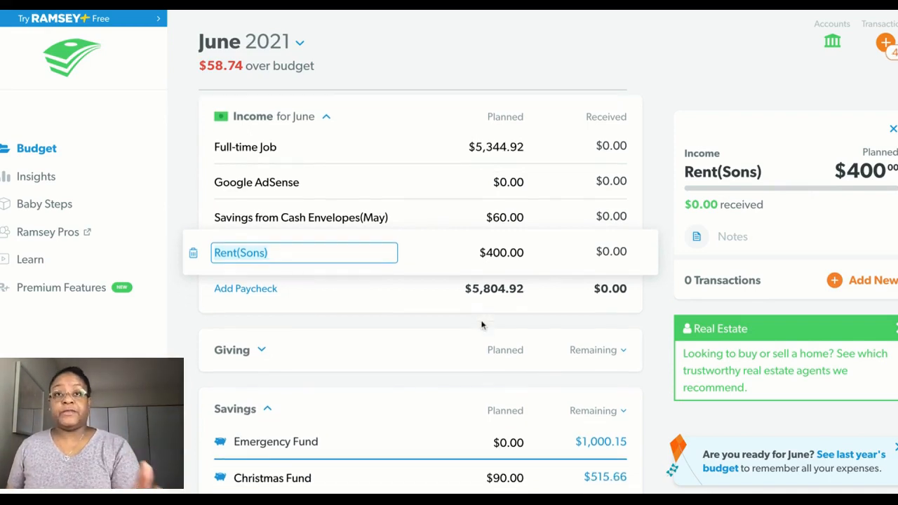
scroll(481, 325, "down", 2)
scroll(481, 325, "down", 1)
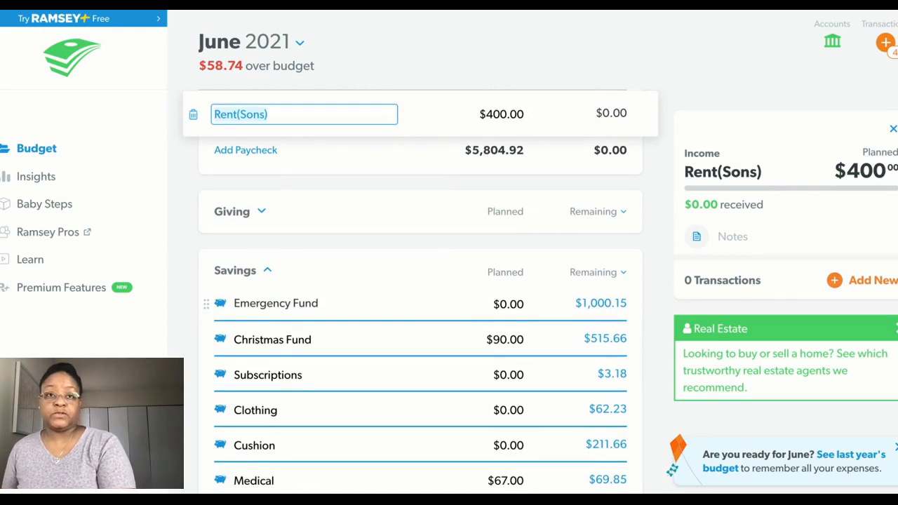
scroll(481, 280, "down", 1)
scroll(476, 319, "down", 1)
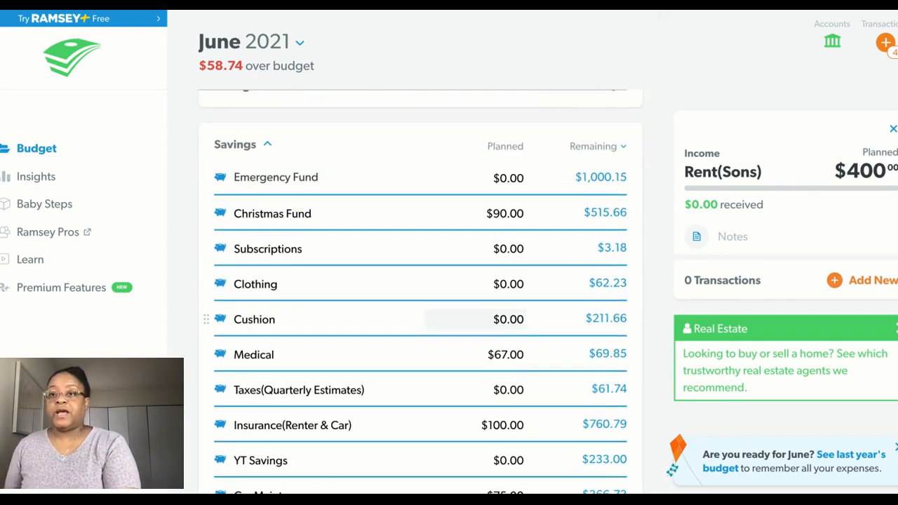
scroll(475, 319, "down", 1)
scroll(476, 319, "down", 1)
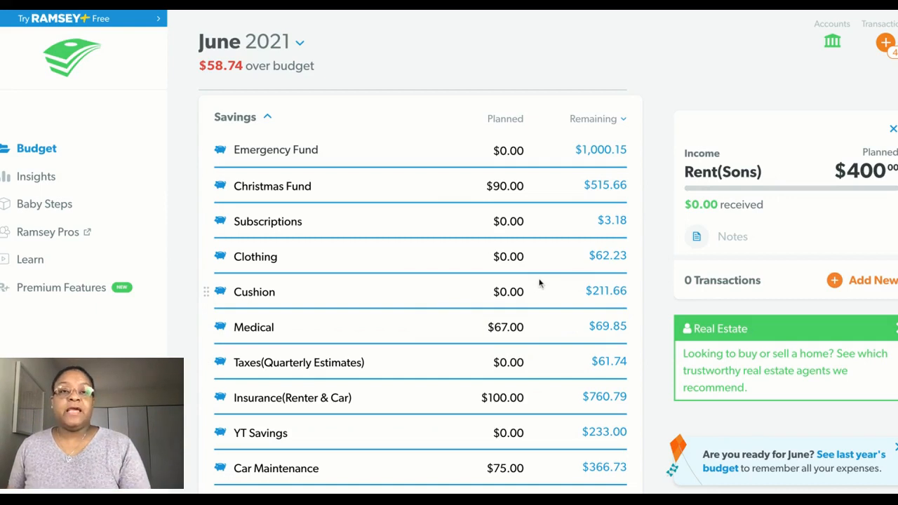
scroll(540, 283, "down", 1)
scroll(519, 287, "down", 1)
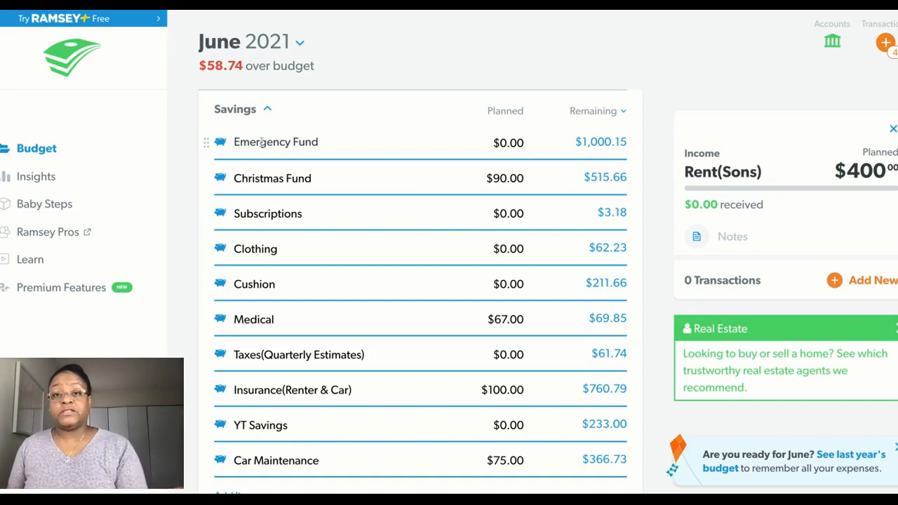
left_click(503, 181)
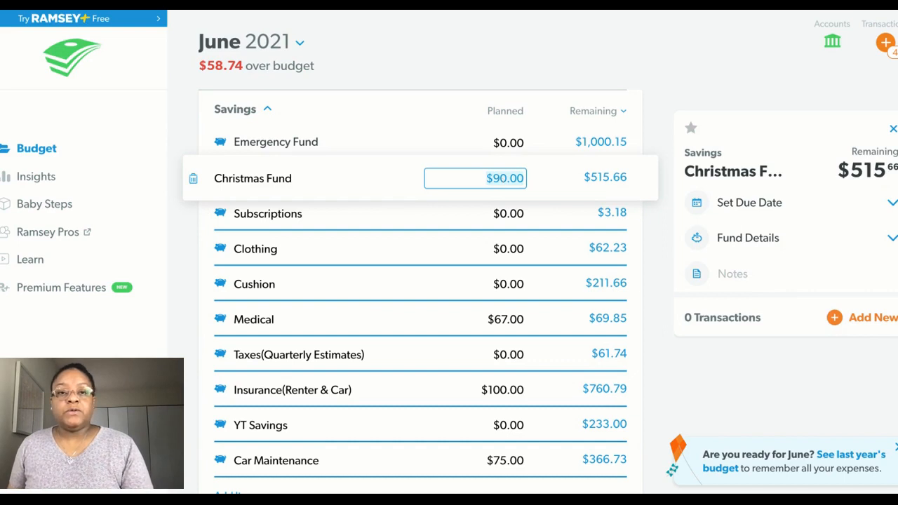
left_click(513, 213)
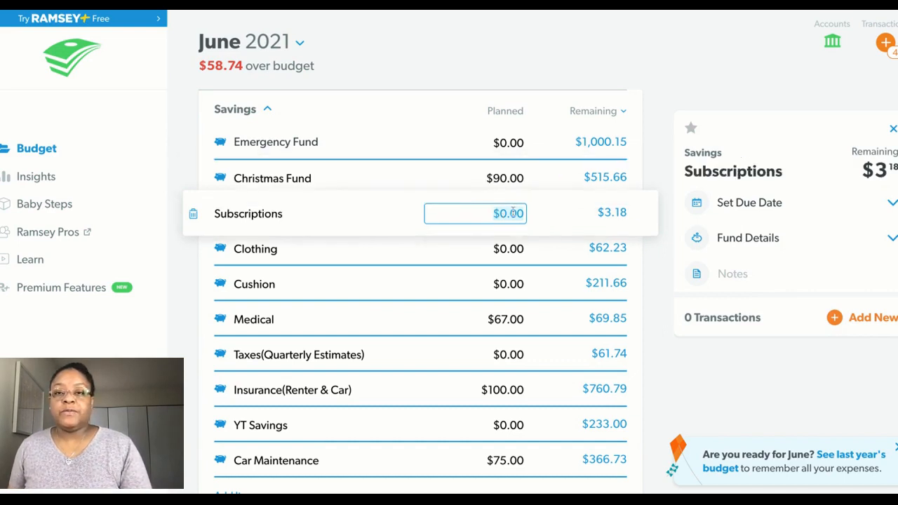
left_click(510, 247)
Step: Set the planned amount for the Cushion savings fund to $100.00
left_click(505, 278)
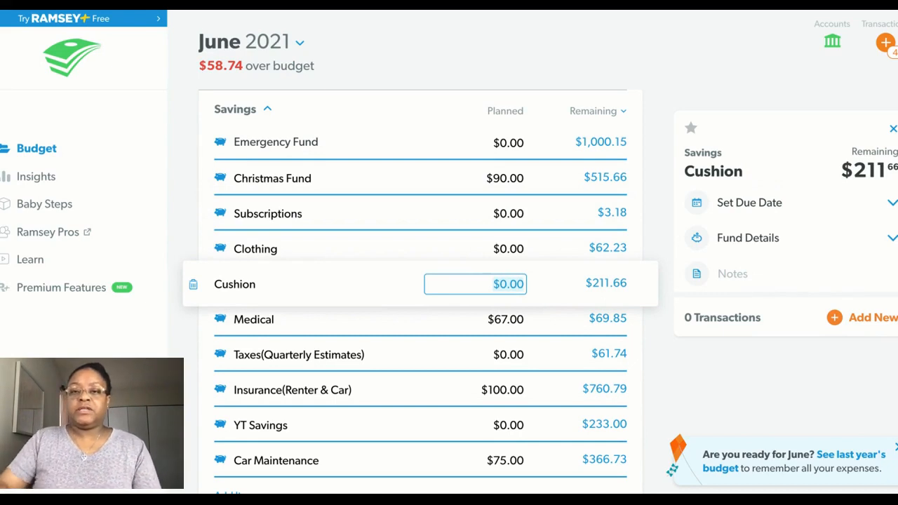
left_click(508, 284)
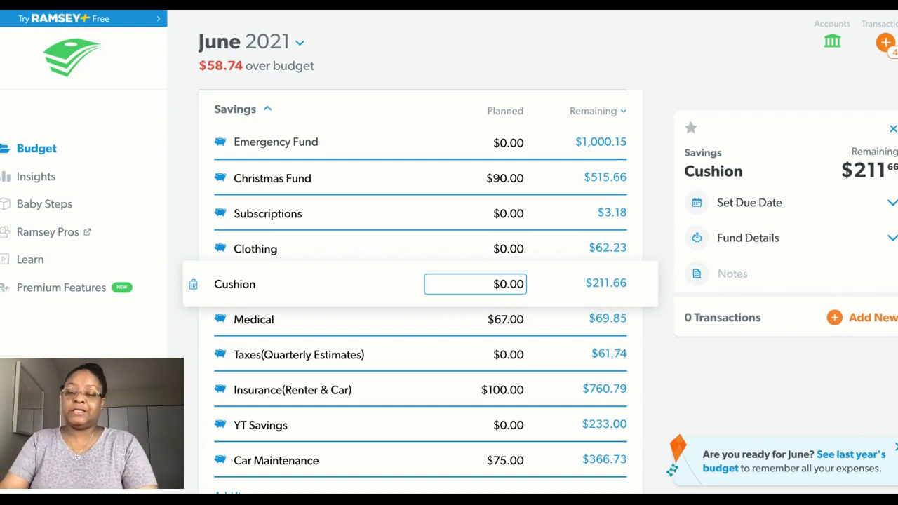
type("100")
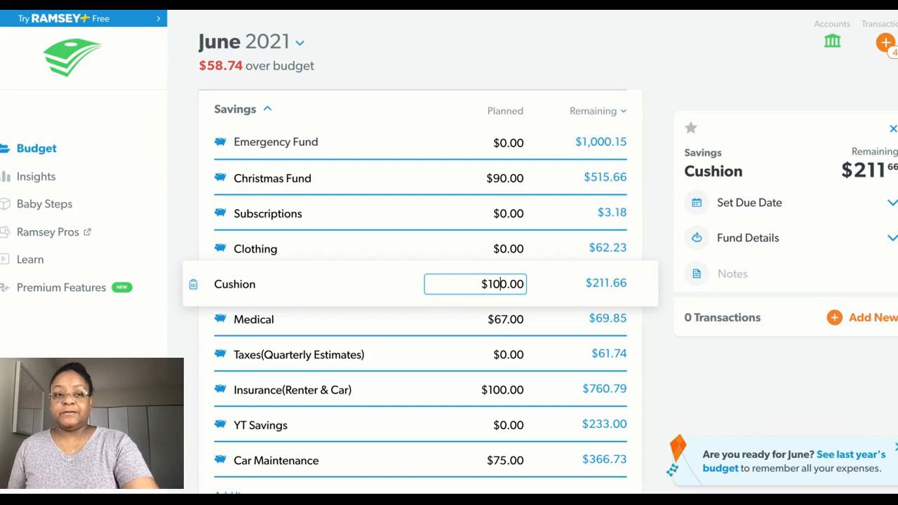
key("Tab")
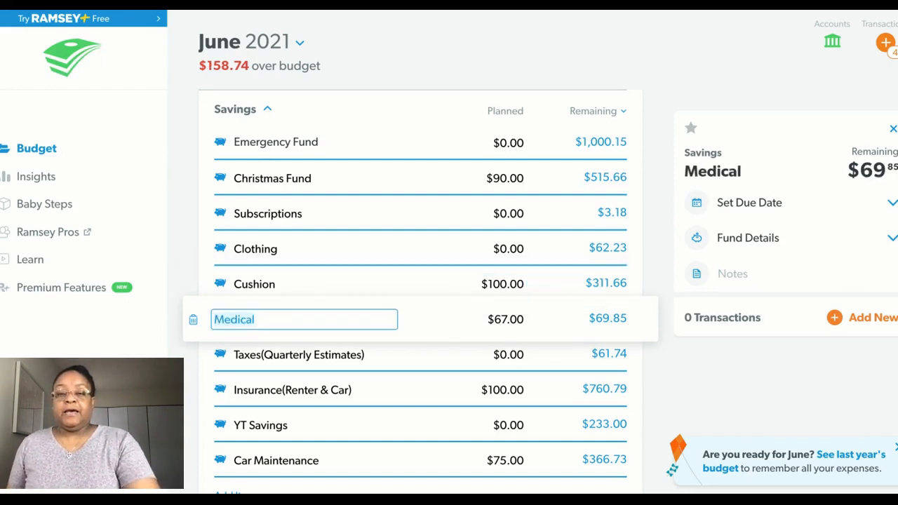
Step: Set the planned amount for the Medical savings fund to $0.00
left_click(506, 321)
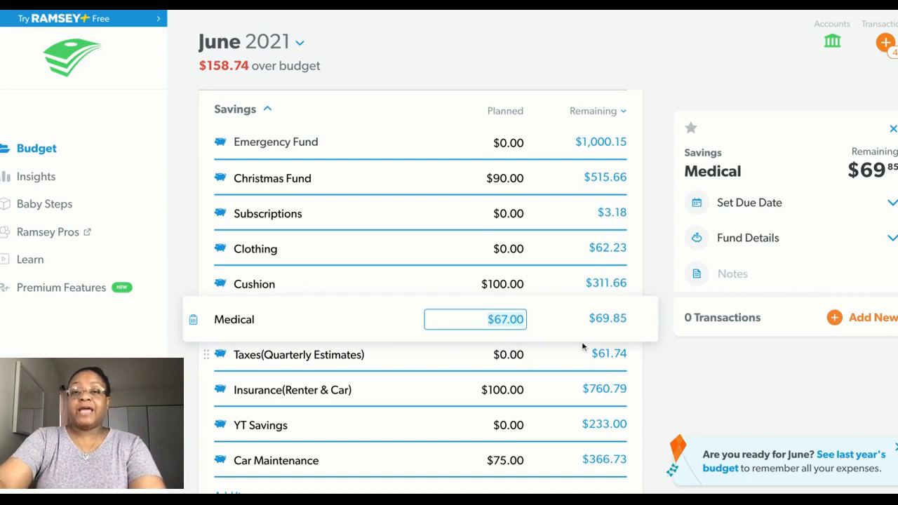
type("0.00")
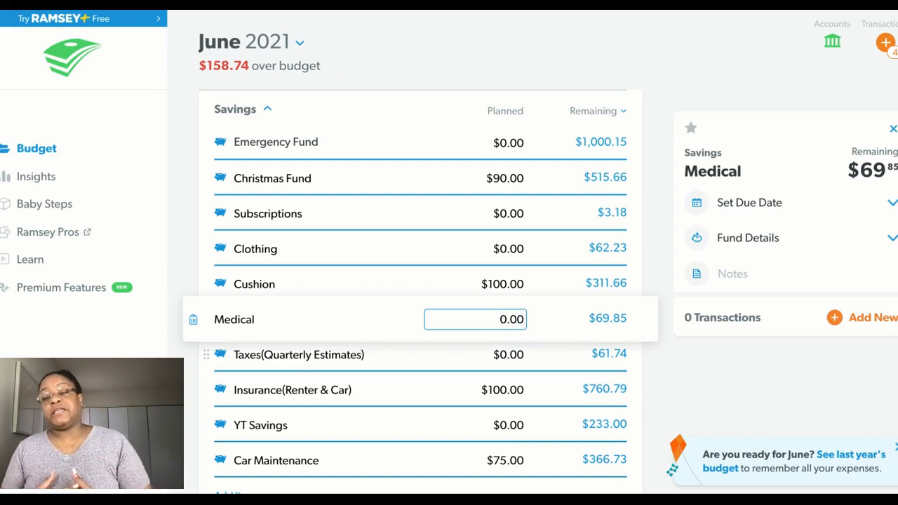
key("Tab")
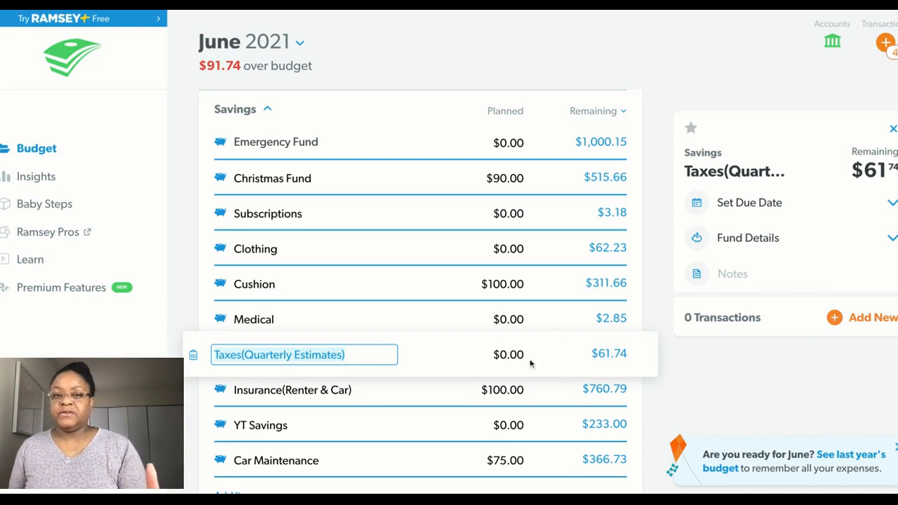
Step: Set the planned amount for Rent in the Housing group to $1,062.00
scroll(531, 363, "down", 1)
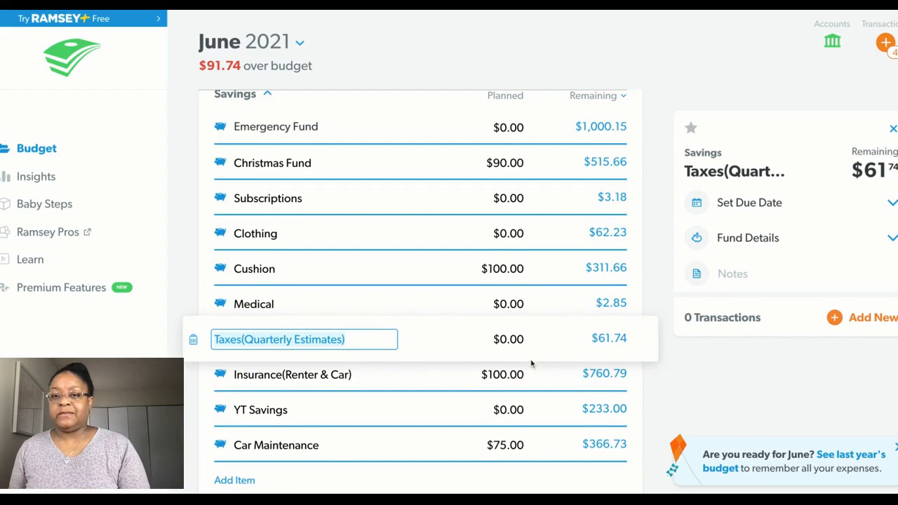
scroll(531, 363, "down", 1)
scroll(421, 295, "down", 1)
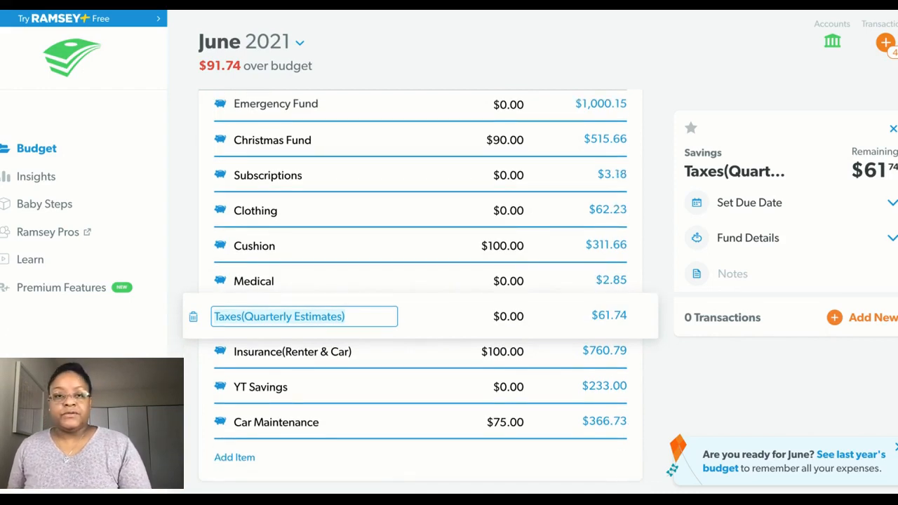
scroll(421, 350, "down", 1)
scroll(420, 294, "down", 1)
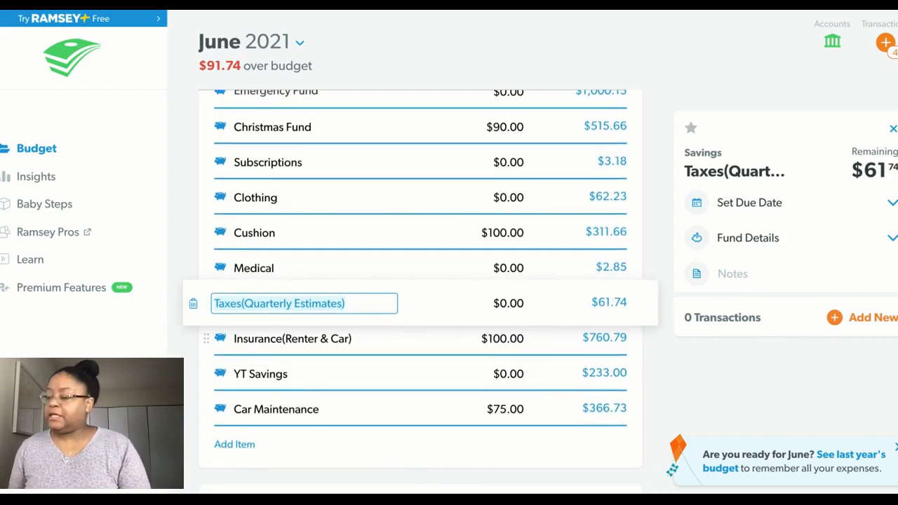
scroll(489, 333, "down", 1)
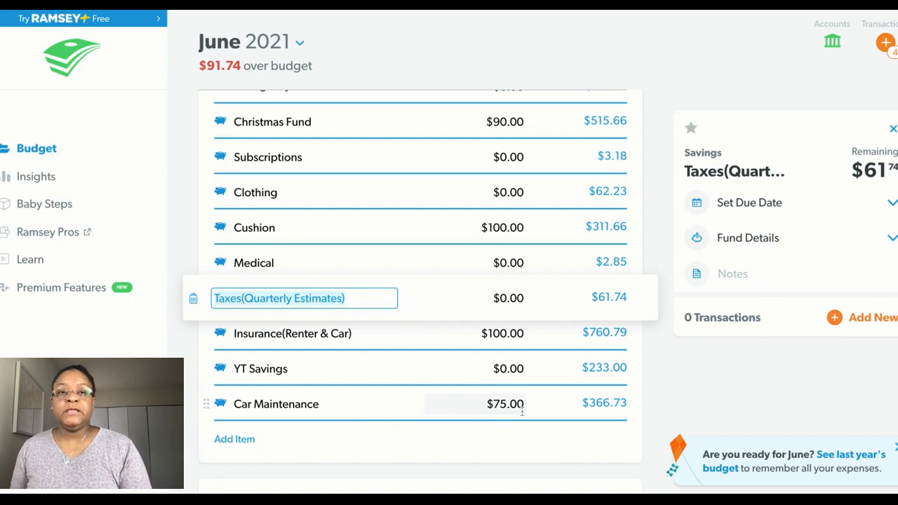
scroll(522, 413, "down", 1)
scroll(522, 411, "down", 5)
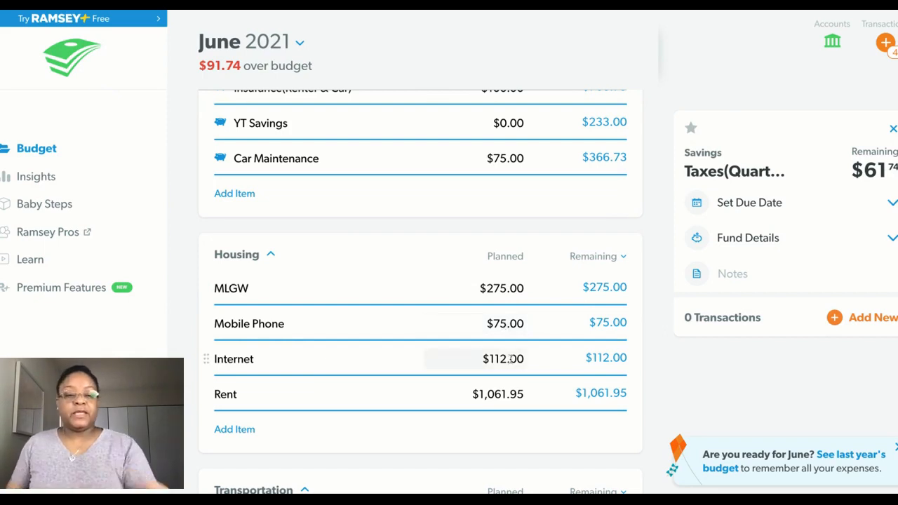
left_click(505, 395)
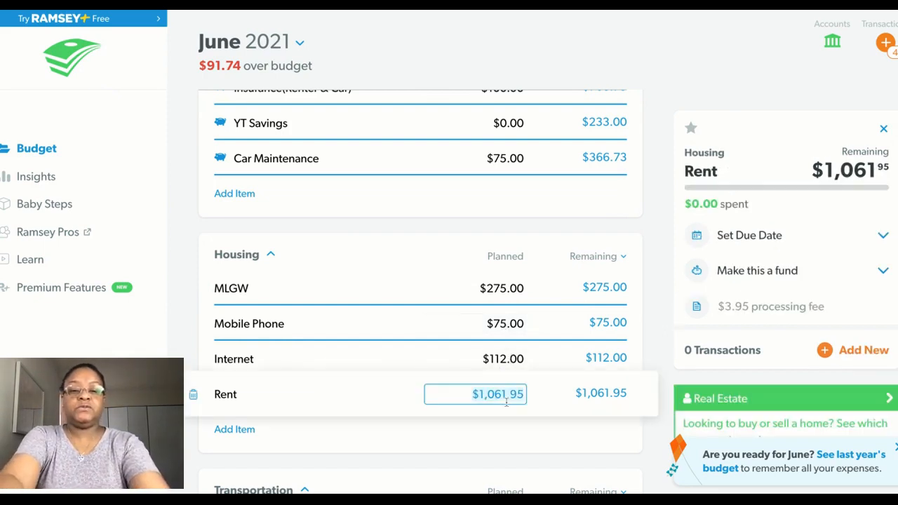
type("1062")
key("Tab")
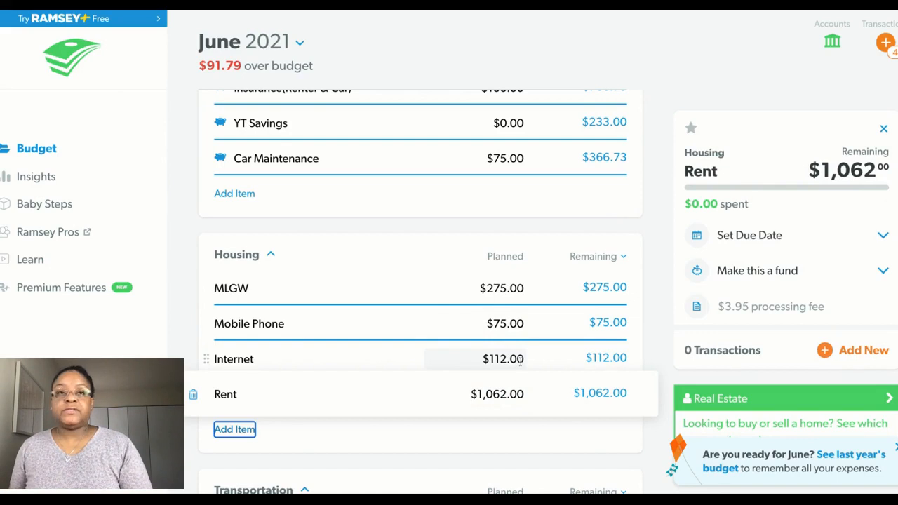
Step: Review the planned amounts in the Transportation and Food groups against the overall budget balance
scroll(520, 360, "down", 1)
scroll(520, 361, "down", 1)
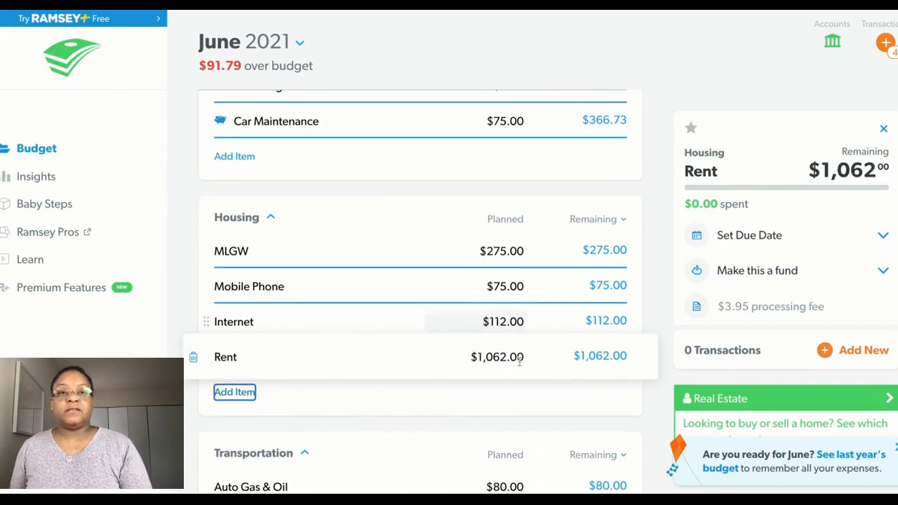
scroll(520, 361, "down", 1)
scroll(520, 361, "down", 2)
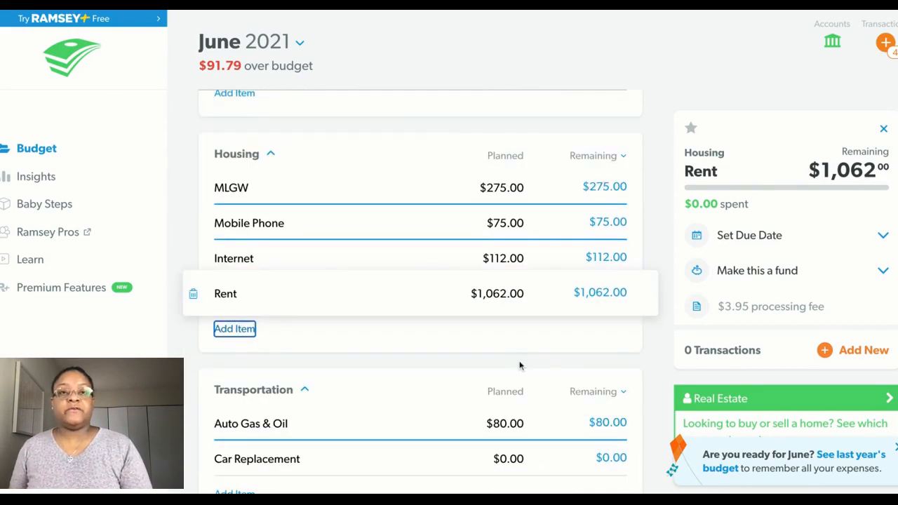
scroll(520, 365, "down", 2)
scroll(520, 366, "down", 2)
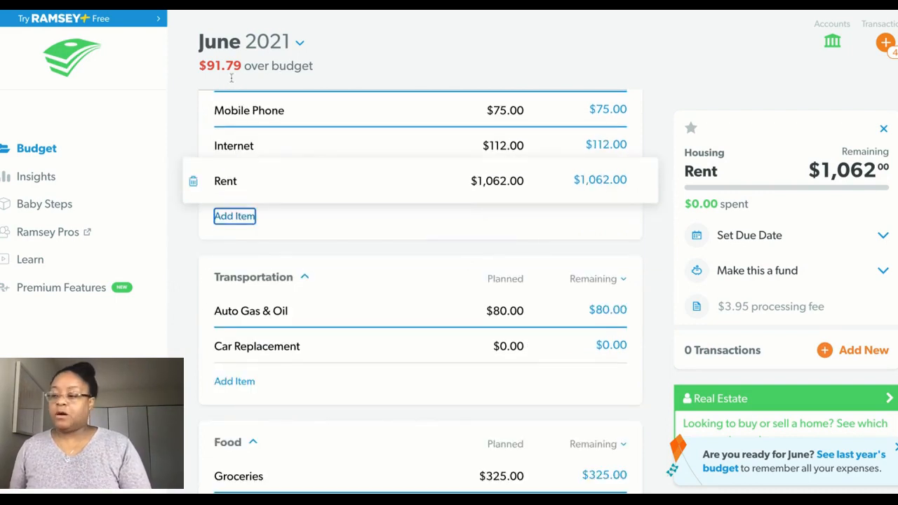
scroll(425, 303, "down", 1)
scroll(425, 303, "down", 1)
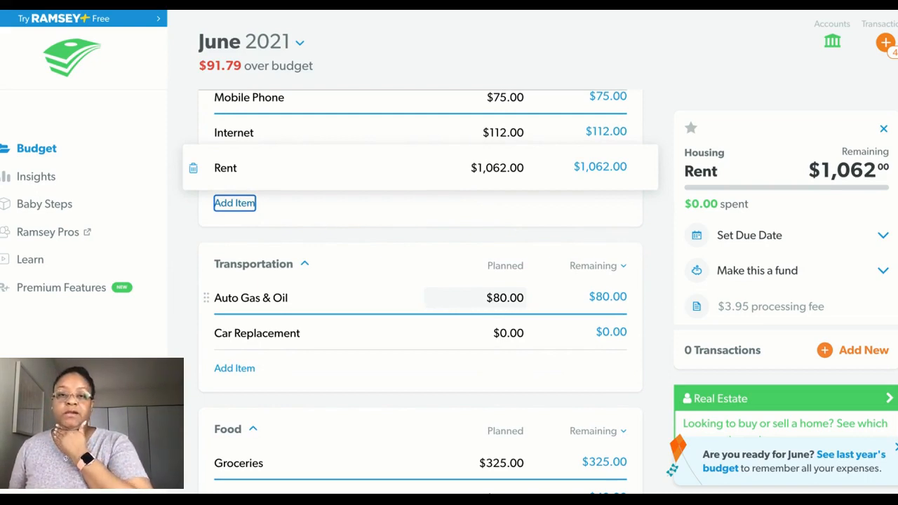
scroll(498, 335, "down", 2)
scroll(498, 336, "down", 1)
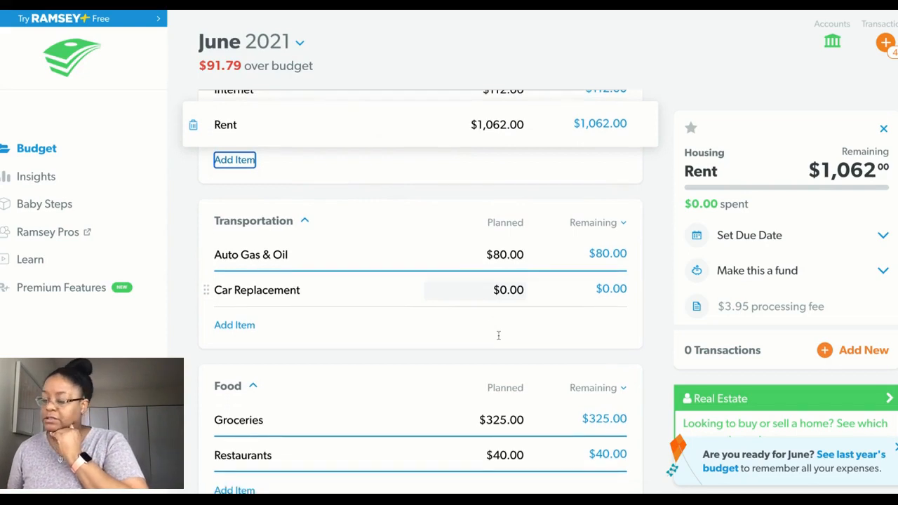
scroll(498, 335, "down", 4)
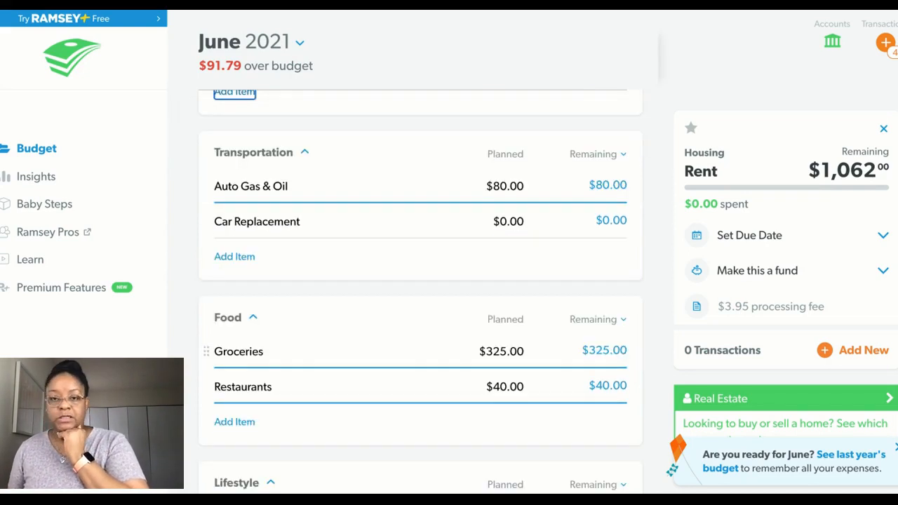
Step: In the Food group, set the planned amount for Groceries to $300.00 and for Restaurants to $0.00
left_click(501, 352)
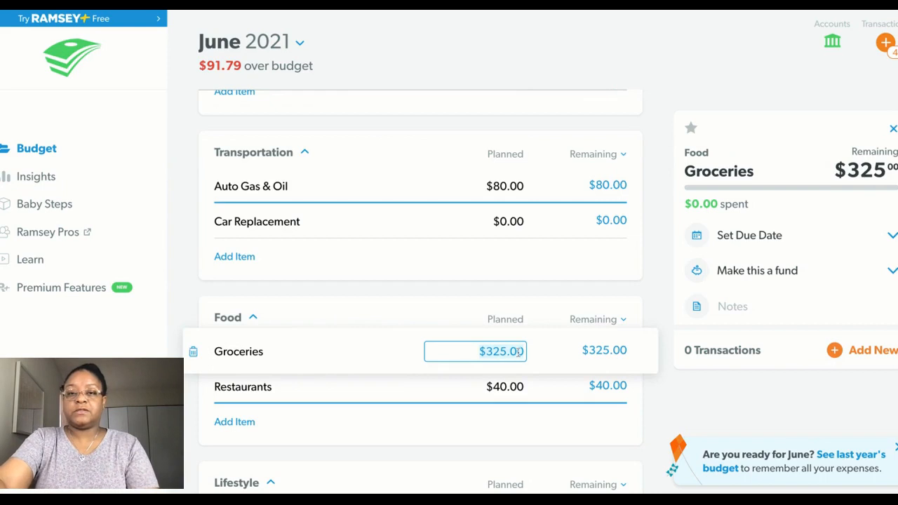
type("300")
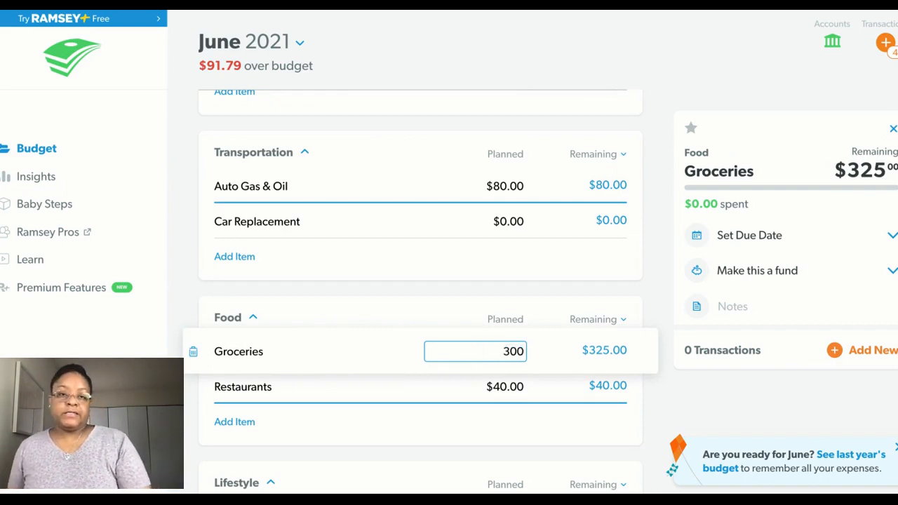
key("Tab")
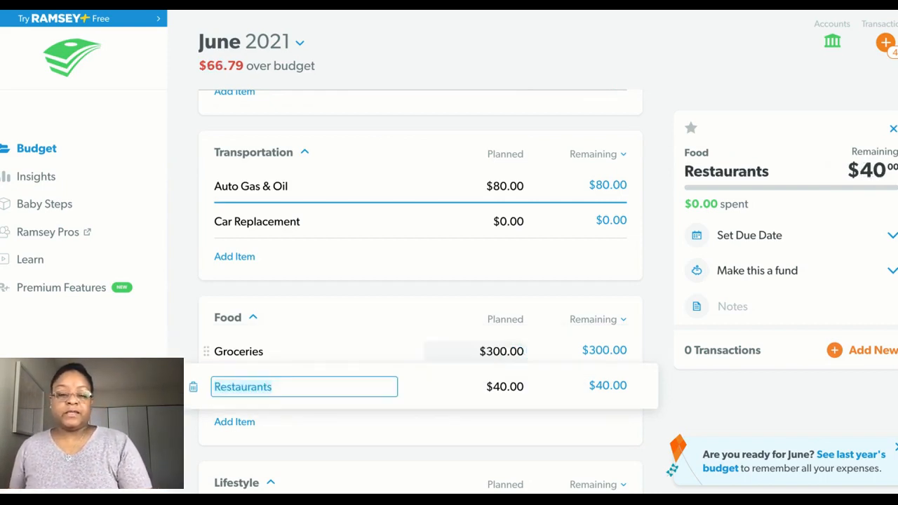
left_click(503, 387)
type("0")
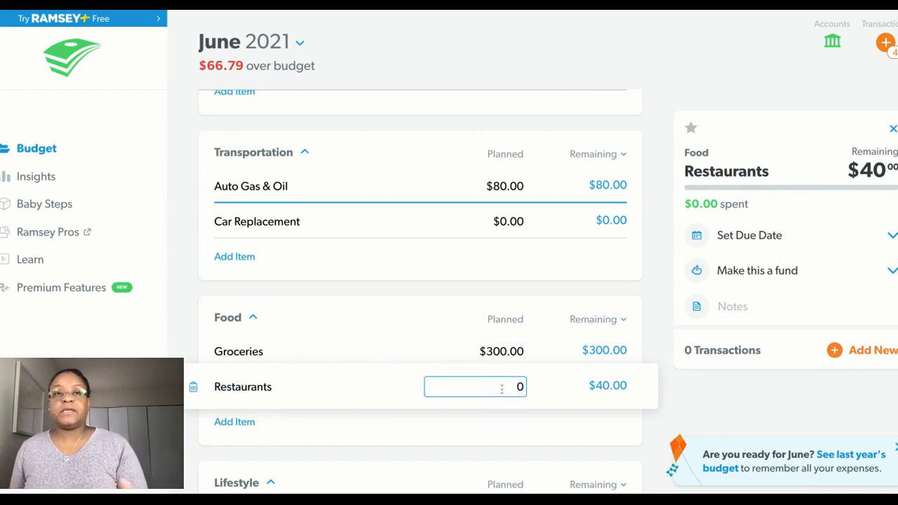
key("Tab")
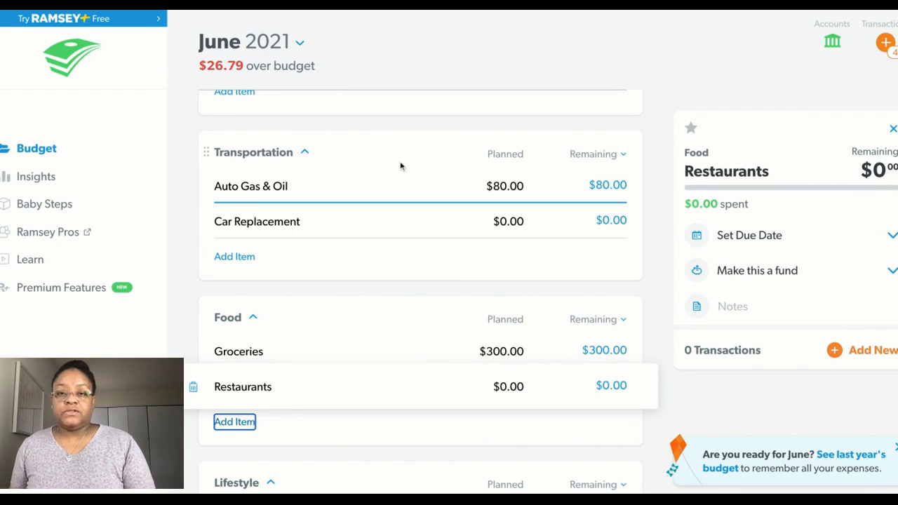
Step: Set the planned amount for Subscriptions in the Lifestyle group to $3.00
scroll(425, 272, "down", 1)
scroll(425, 272, "down", 2)
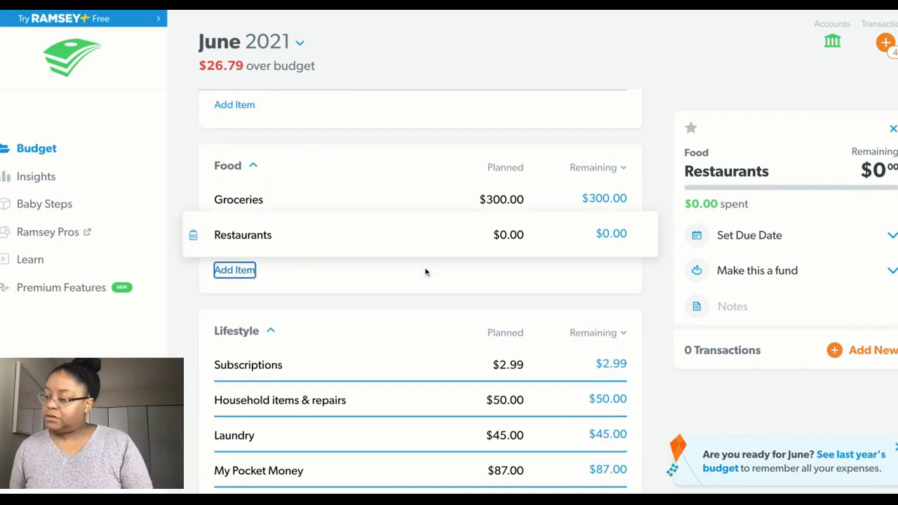
scroll(426, 273, "down", 1)
scroll(425, 273, "down", 1)
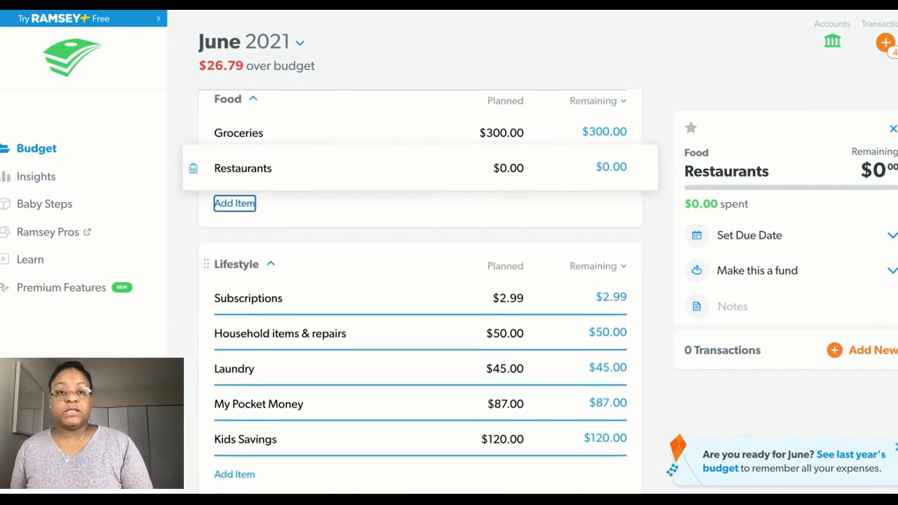
scroll(426, 272, "down", 1)
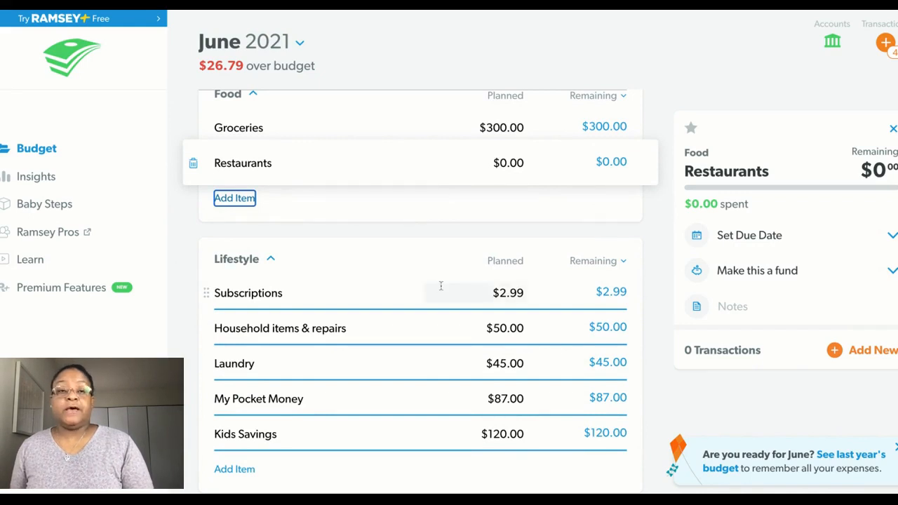
scroll(330, 277, "down", 1)
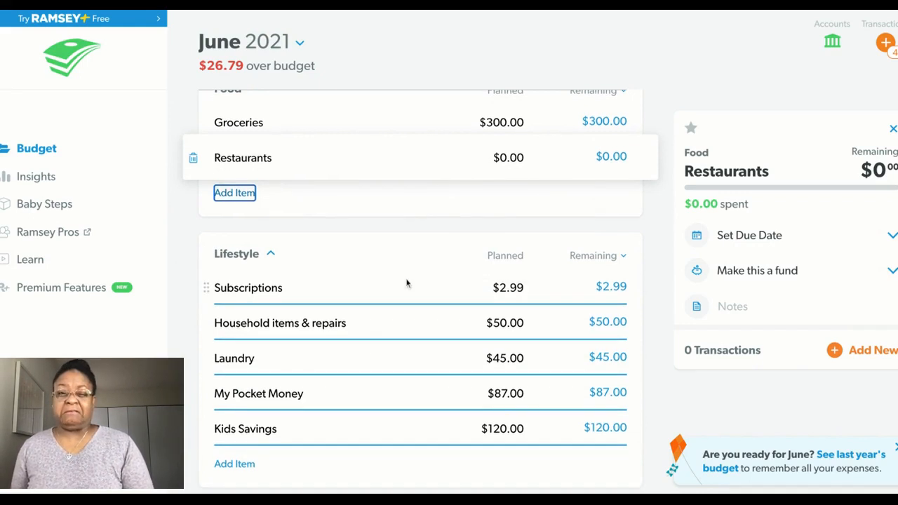
scroll(406, 282, "down", 1)
scroll(407, 282, "down", 2)
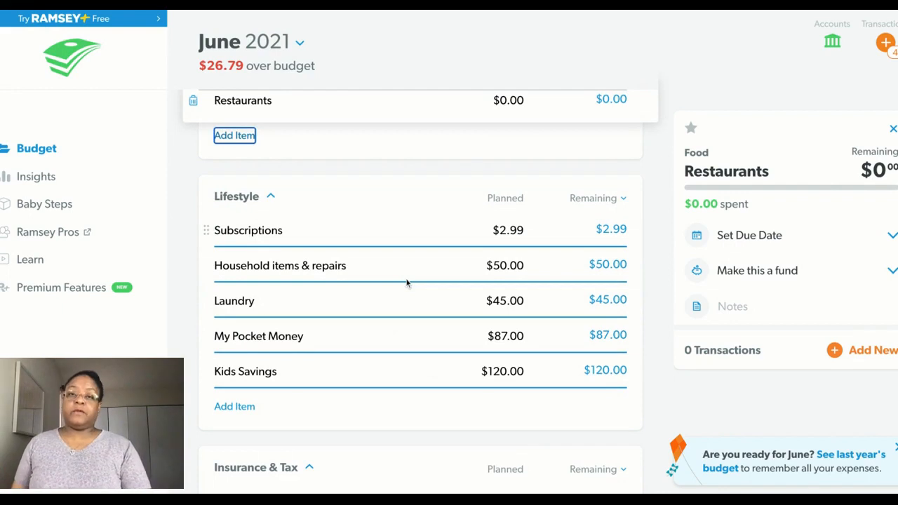
left_click(501, 230)
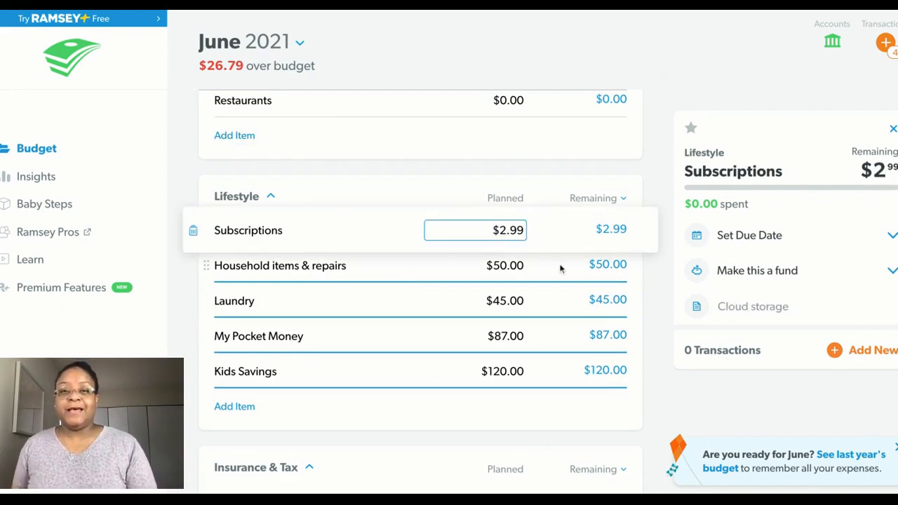
double_click(520, 231)
type("3")
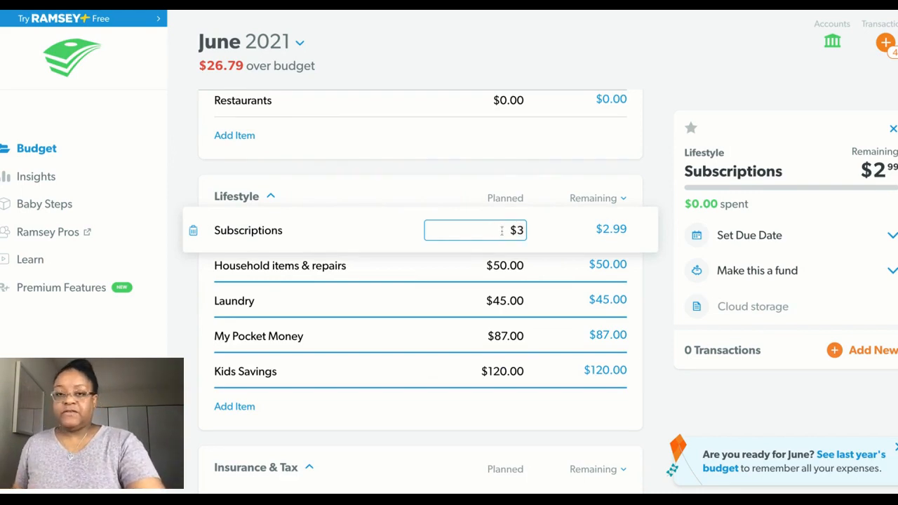
key("Tab")
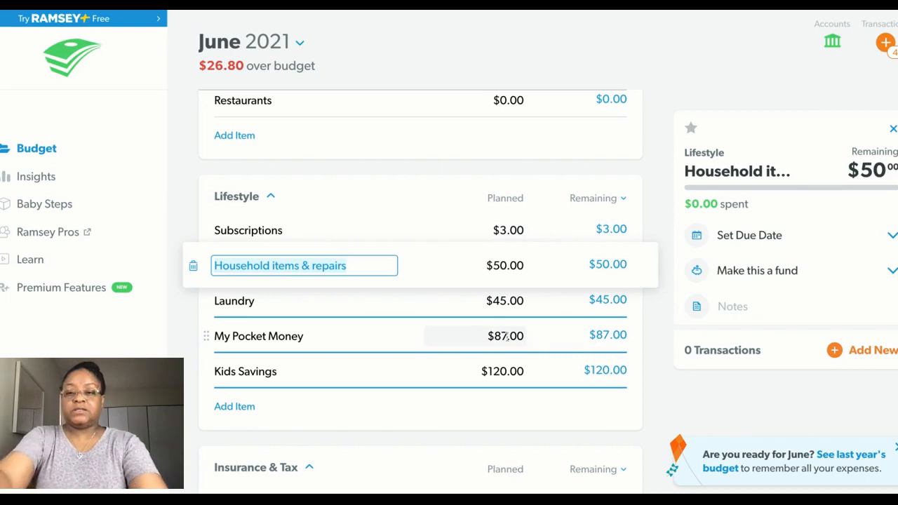
Step: Set the planned amount for My Pocket Money in the Lifestyle group to $100.00
left_click(506, 337)
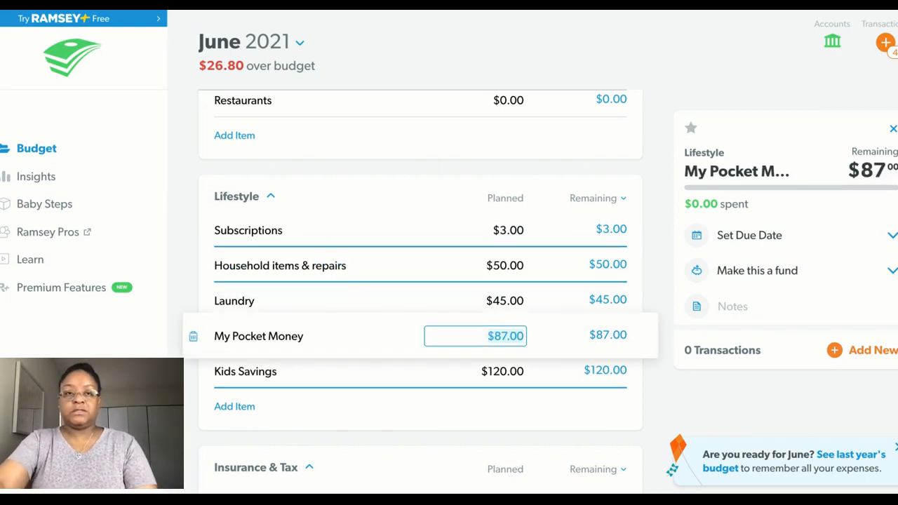
type("100")
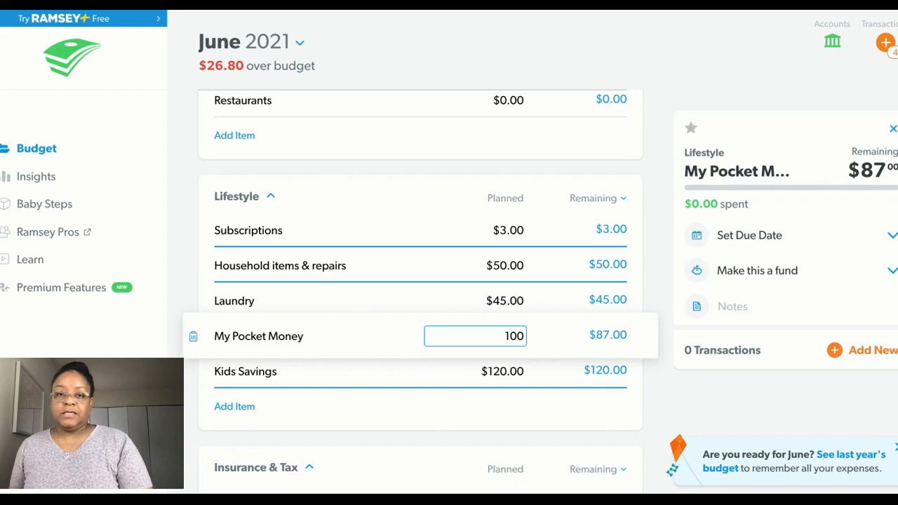
key("Tab")
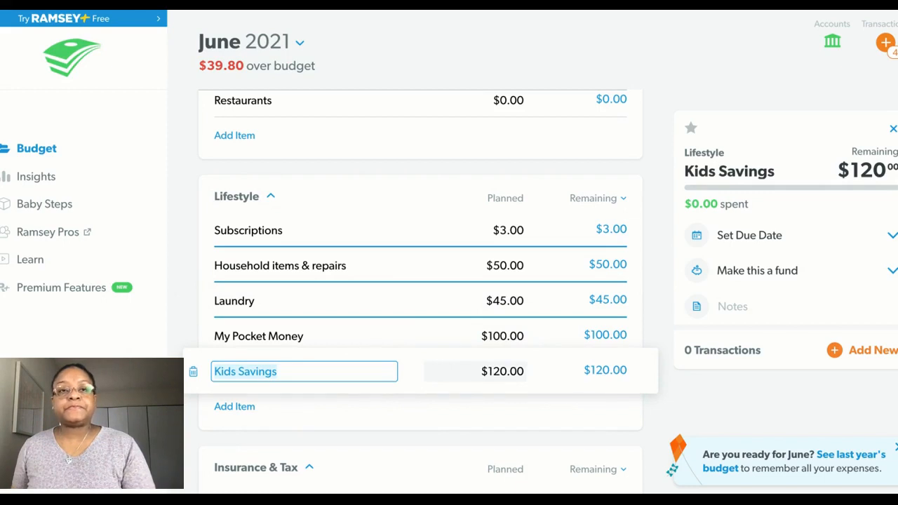
Step: Set the planned amount for Health Insurance in the Insurance & Tax group to $28.00
scroll(421, 291, "down", 1)
scroll(421, 293, "down", 1)
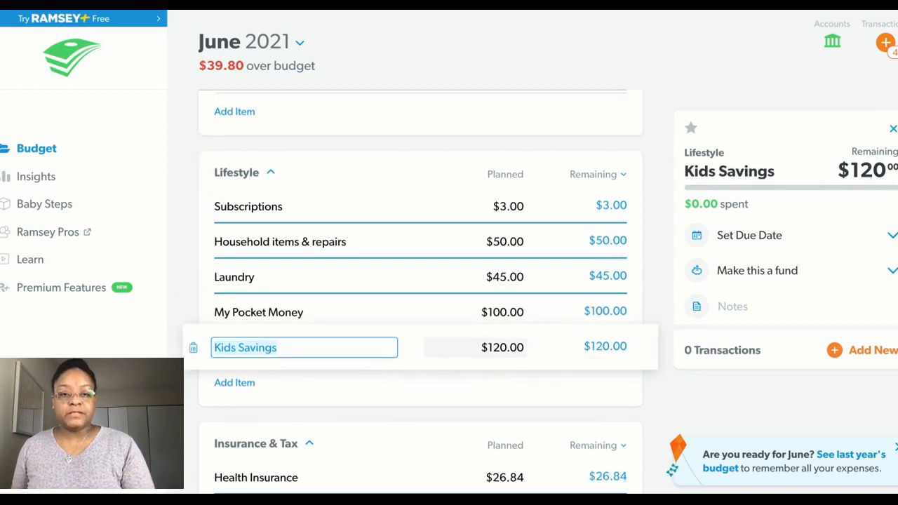
scroll(421, 291, "down", 1)
scroll(420, 291, "down", 1)
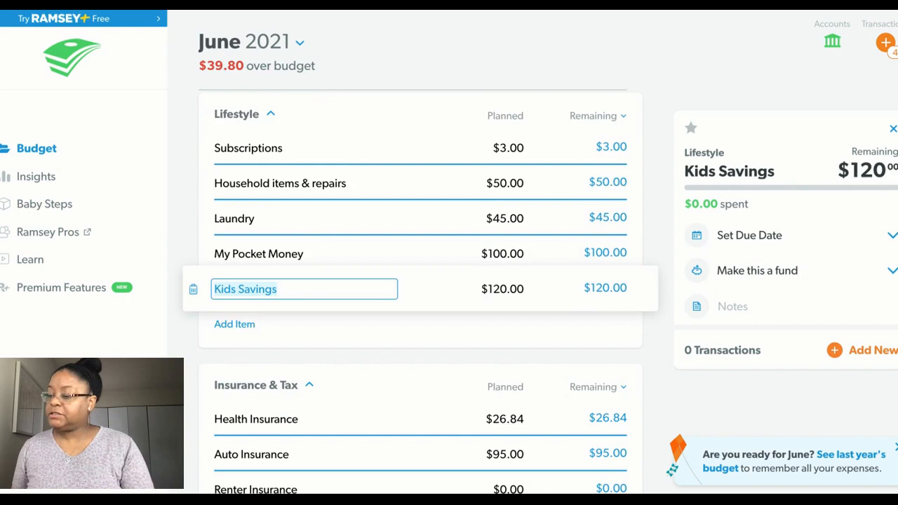
scroll(421, 292, "down", 2)
scroll(421, 291, "down", 1)
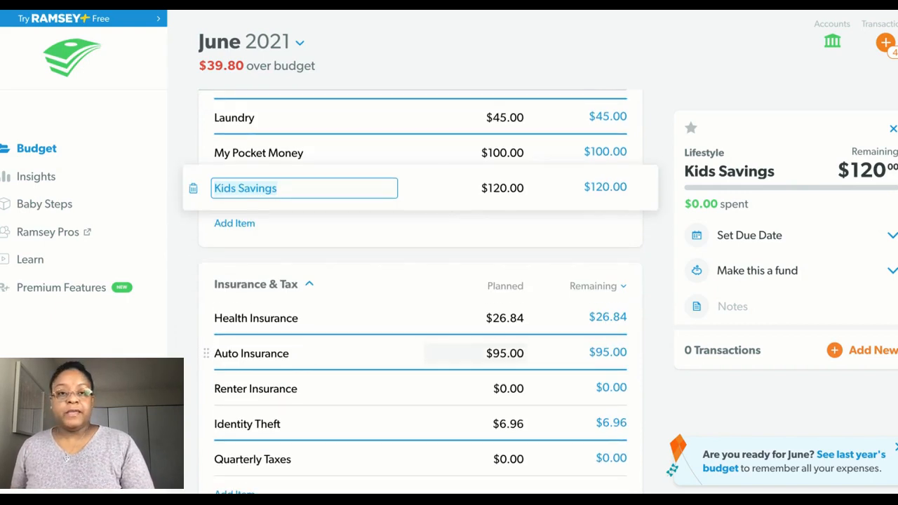
scroll(421, 369, "down", 1)
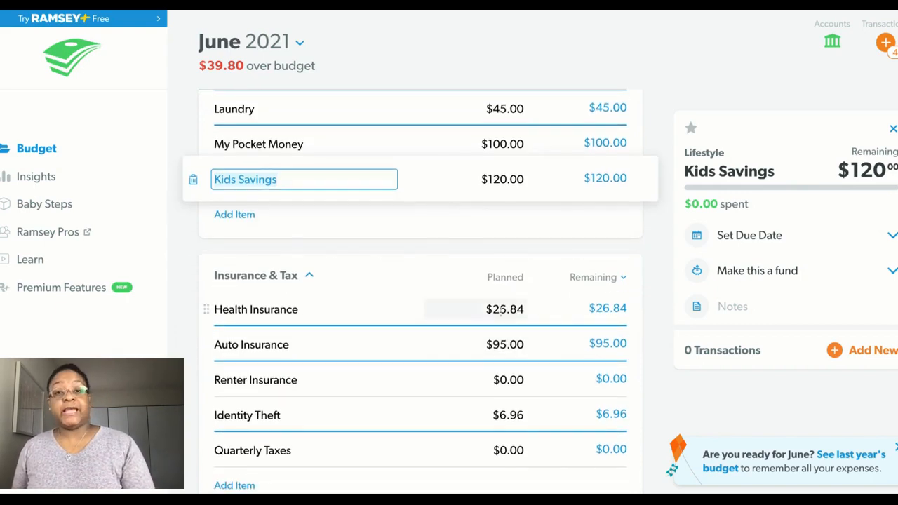
left_click(502, 313)
scroll(531, 388, "down", 1)
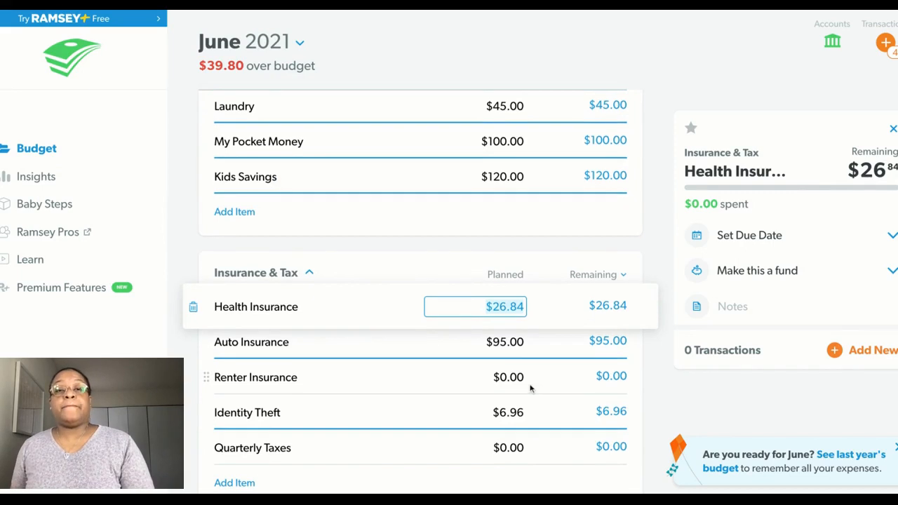
scroll(531, 388, "down", 1)
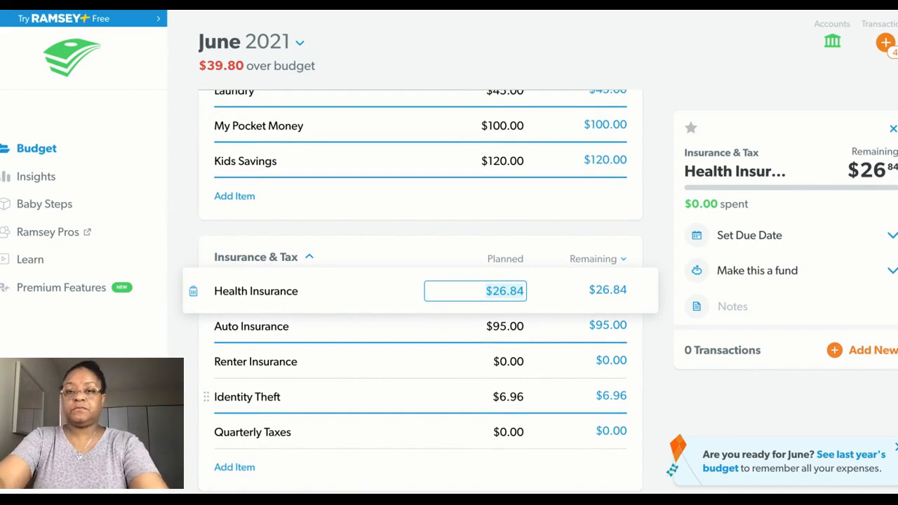
type("28")
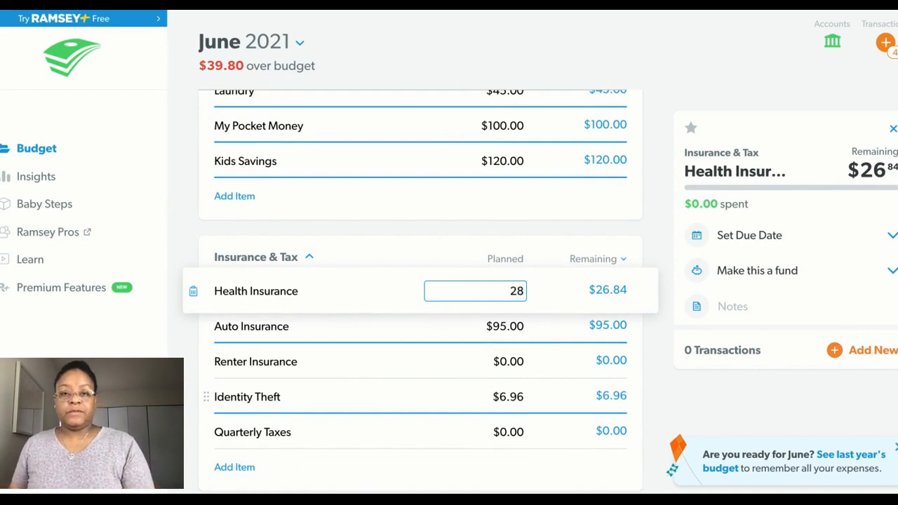
key("Tab")
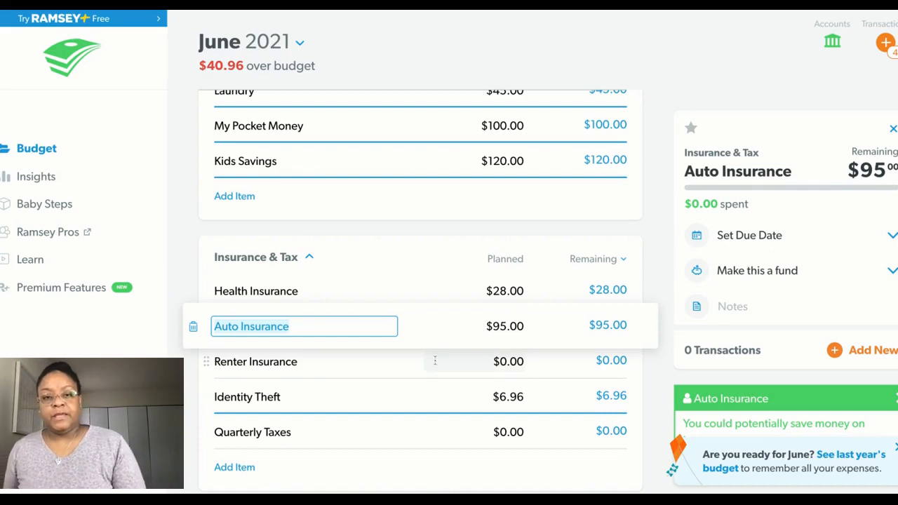
Step: Set the planned amount for Identity Theft in the Insurance & Tax group to $7.00
left_click(503, 406)
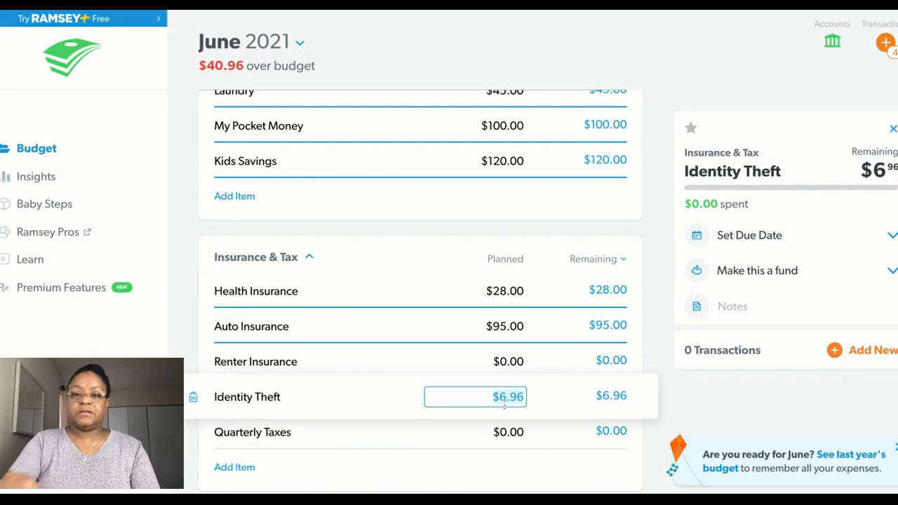
type("7")
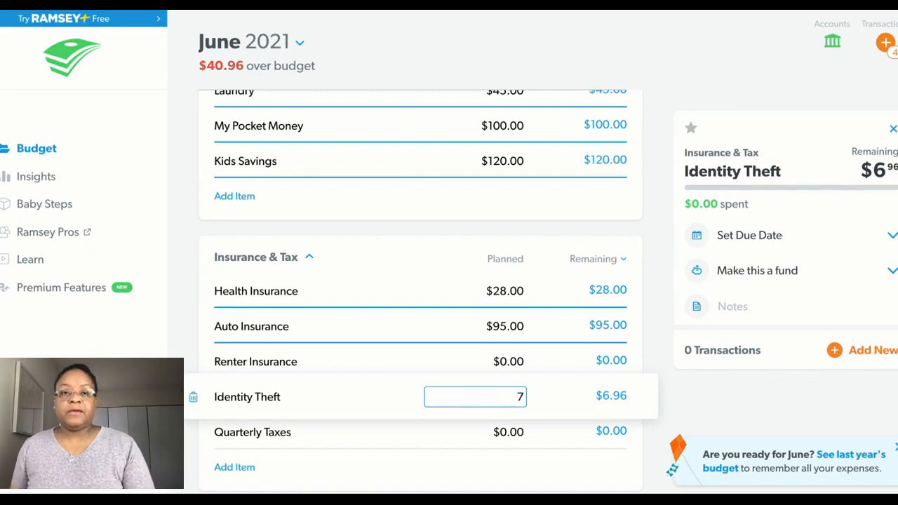
key("Tab")
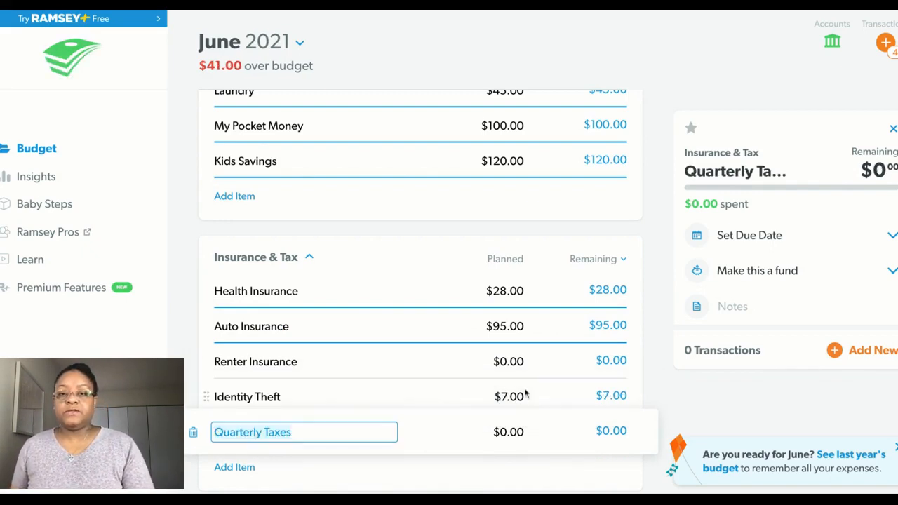
Step: Set the planned amount for Student Loans in the Debt group to $3,087.92
scroll(525, 395, "down", 1)
scroll(526, 391, "down", 1)
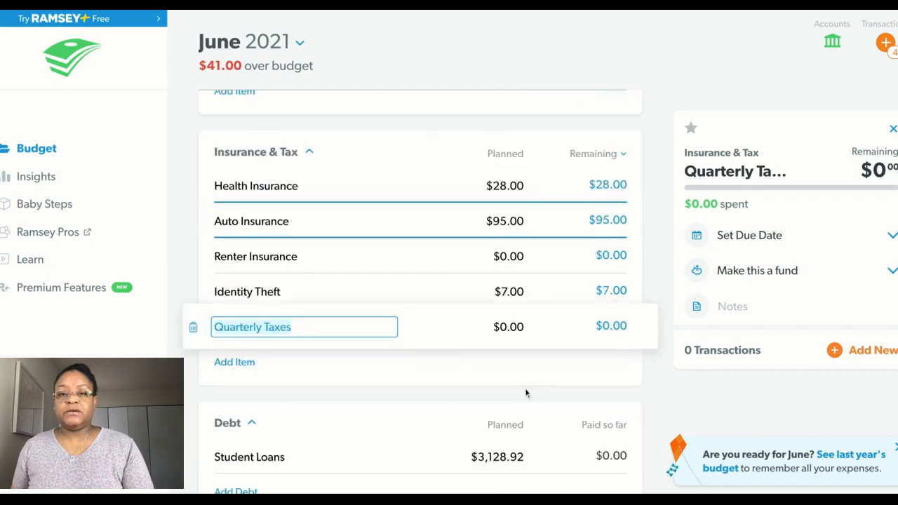
scroll(526, 393, "down", 1)
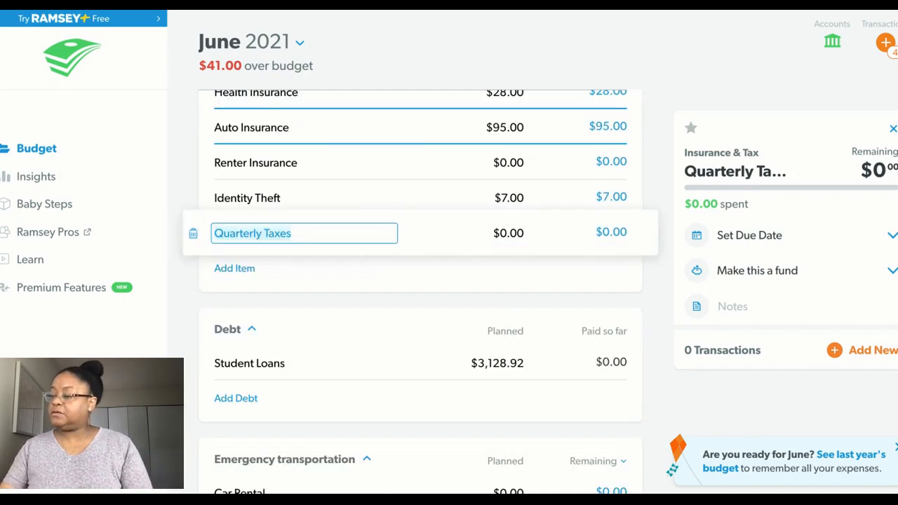
left_click(500, 365)
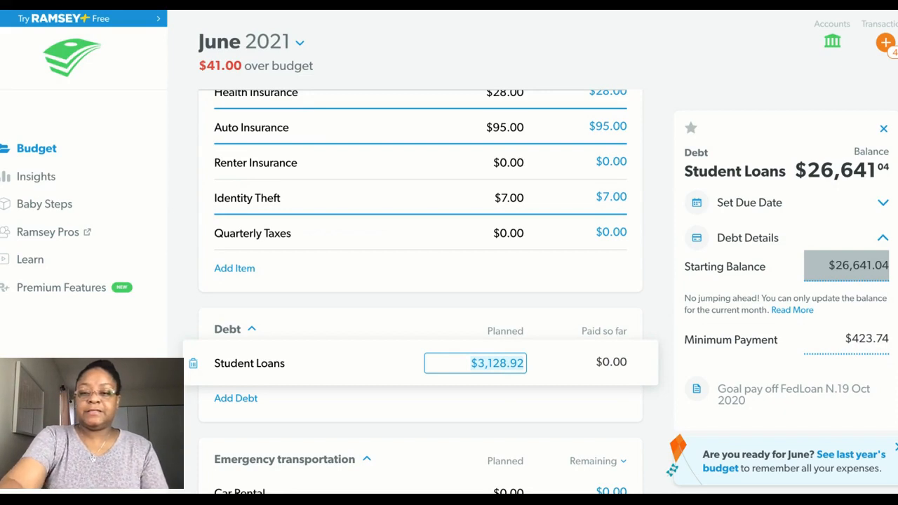
type("3")
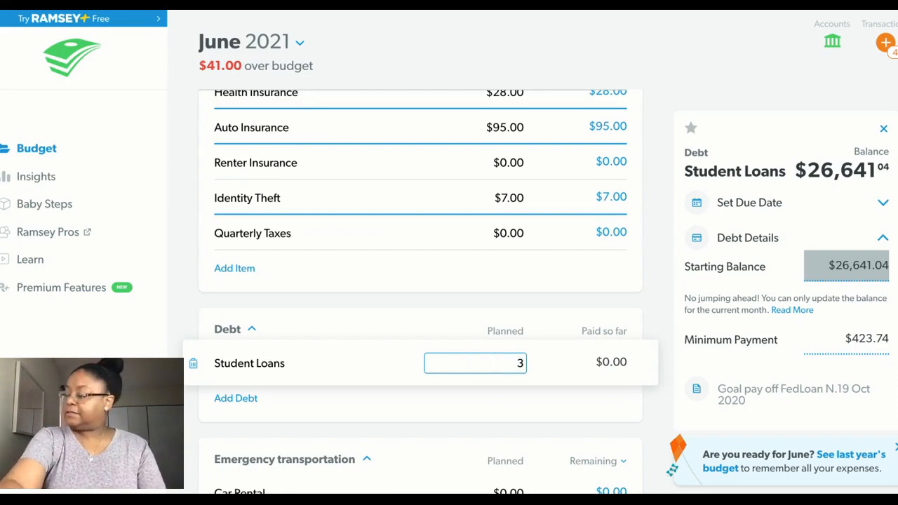
type("087.92")
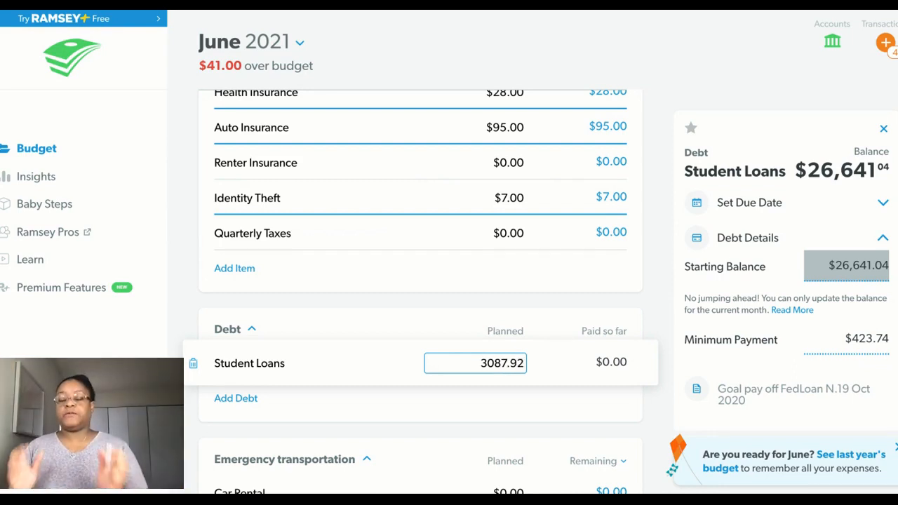
key("Tab")
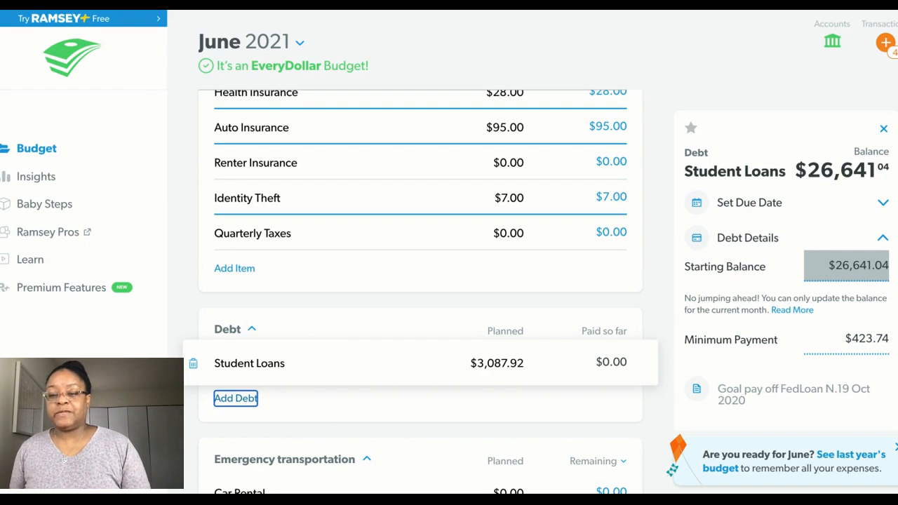
Step: Review the minimum payment and the payoff note in the Student Loans debt details
scroll(794, 432, "down", 1)
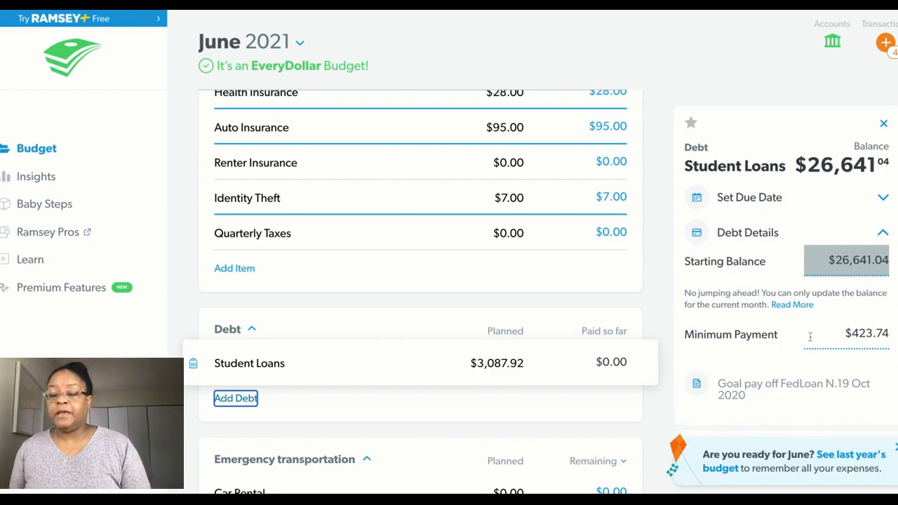
scroll(811, 335, "down", 1)
scroll(811, 336, "down", 2)
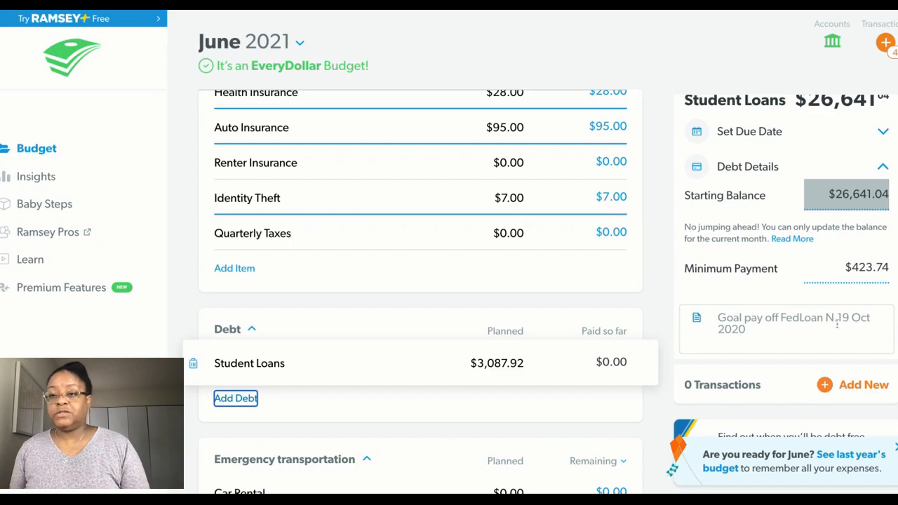
Step: Replace the loan name in the Student Loans note so it reads "Goal pay off FedLoan R.18" before the date
left_click(826, 318)
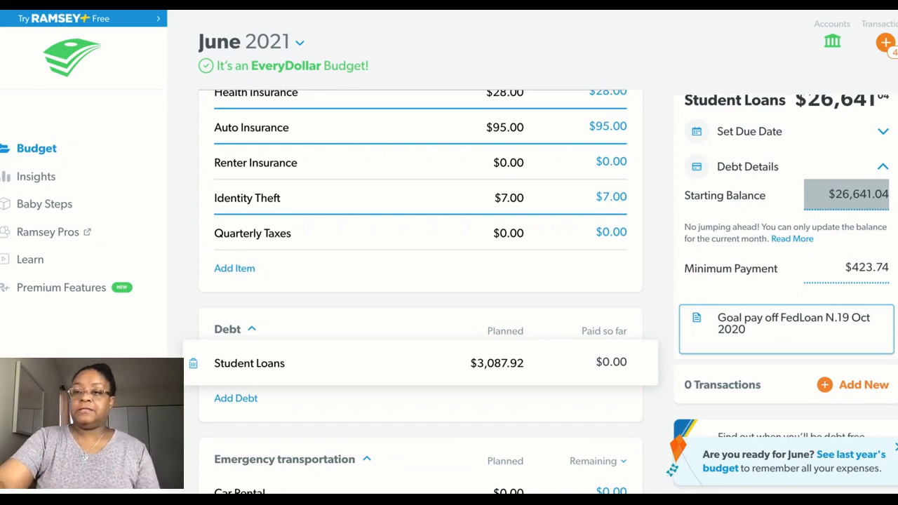
type(".")
key("BackSpace")
key("BackSpace")
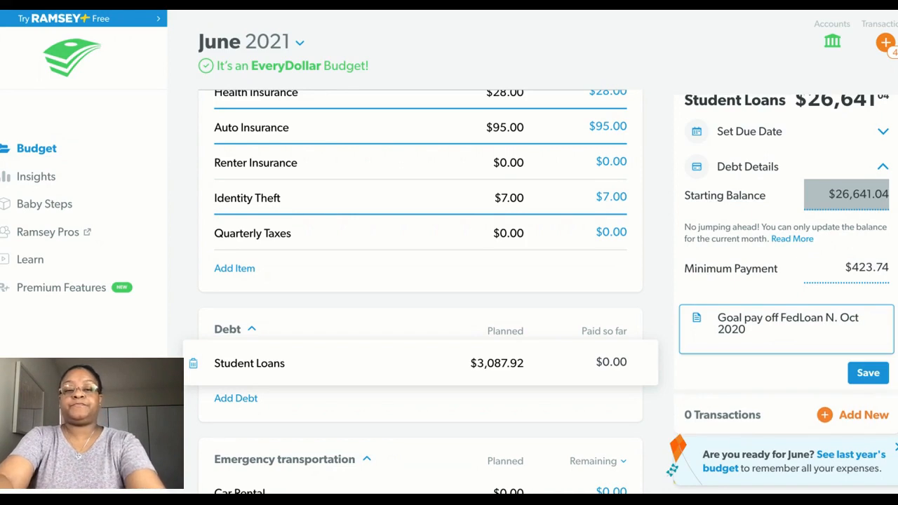
key("BackSpace")
key("BackSpace")
type("R.18")
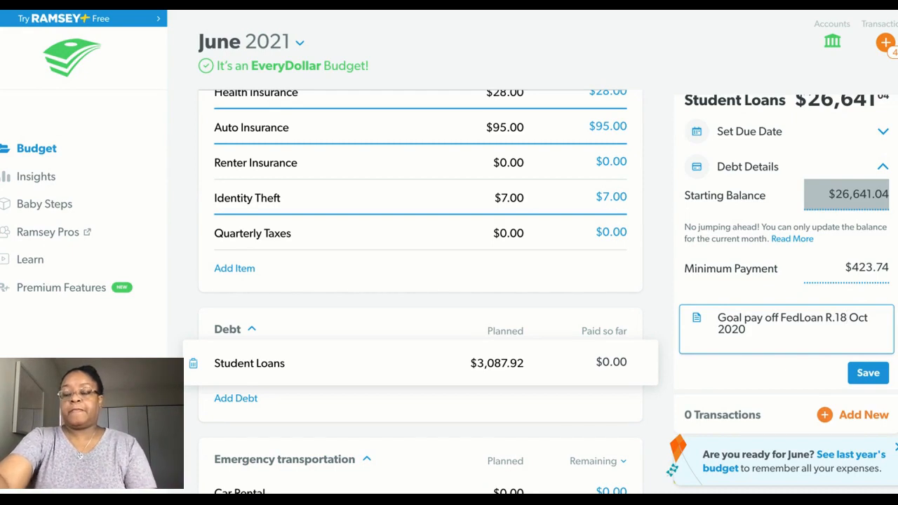
Step: Change the payoff date in the Student Loans note to June 2021 and save the note
key("BackSpace")
key("BackSpace")
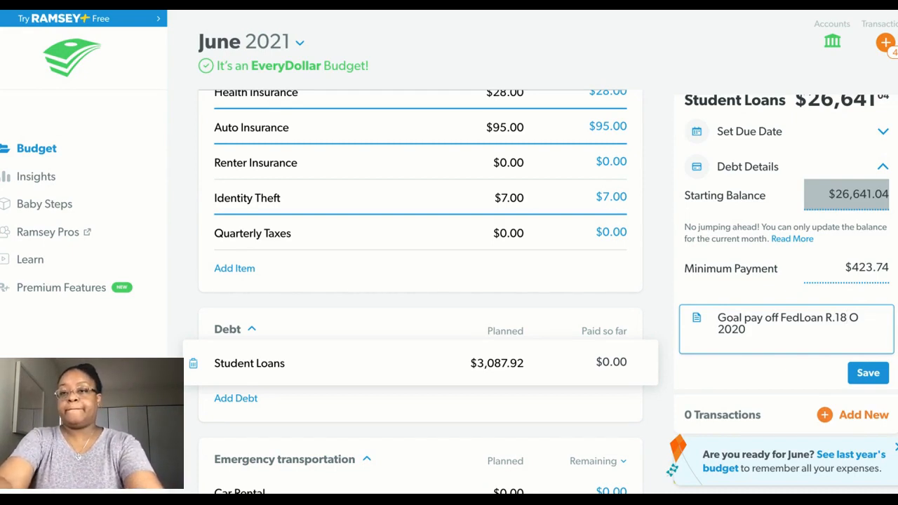
key("BackSpace")
key("BackSpace")
type("Ju")
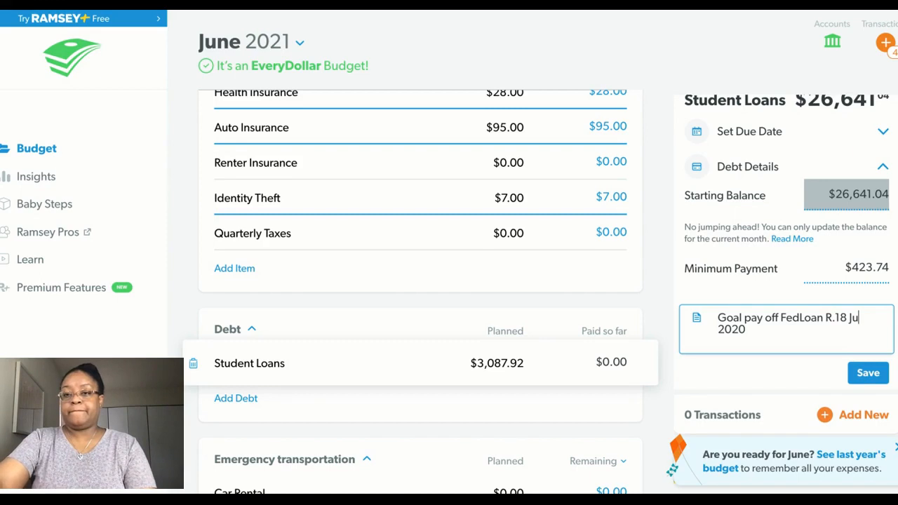
type("ne")
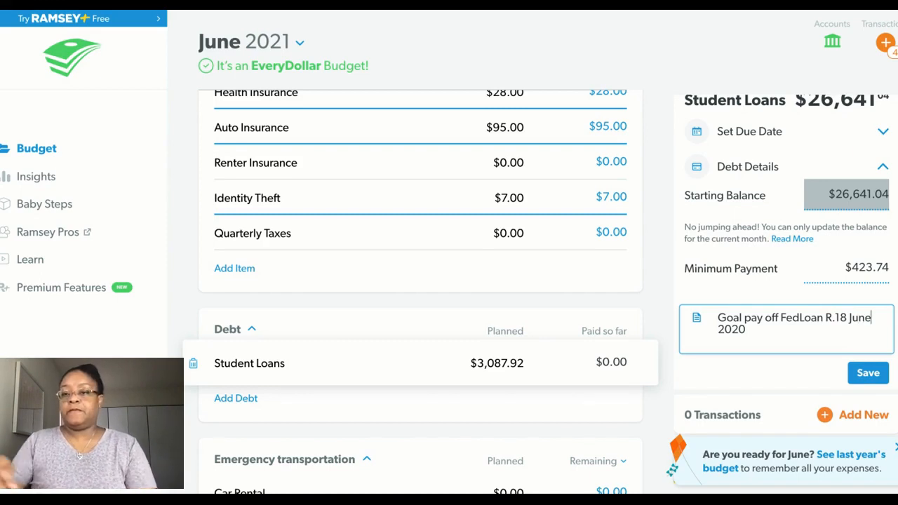
key("BackSpace")
type("1")
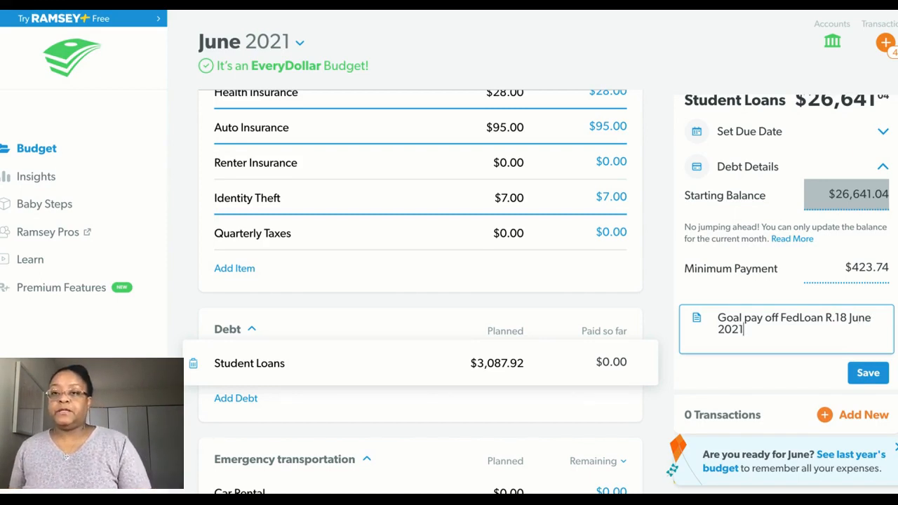
left_click(866, 373)
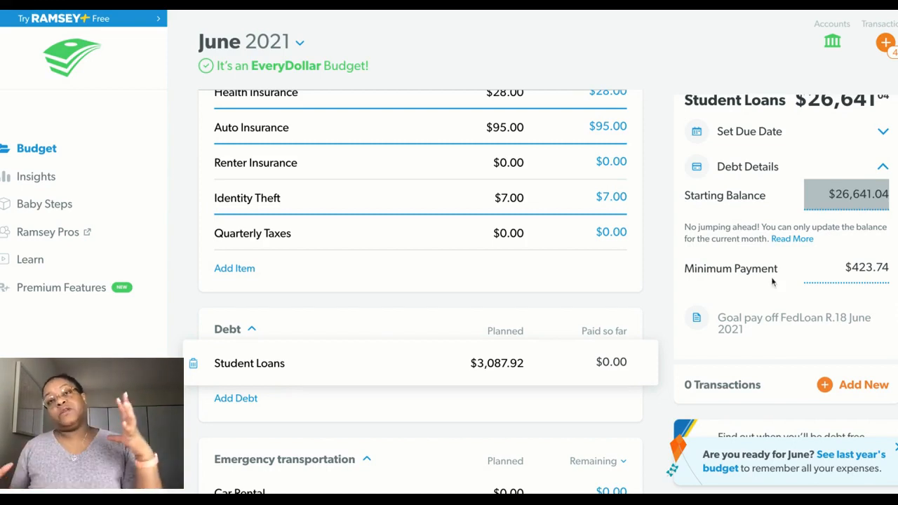
Step: Close the Student Loans details and review the June 2021 planned amounts from Debt back to Income
scroll(773, 282, "down", 1)
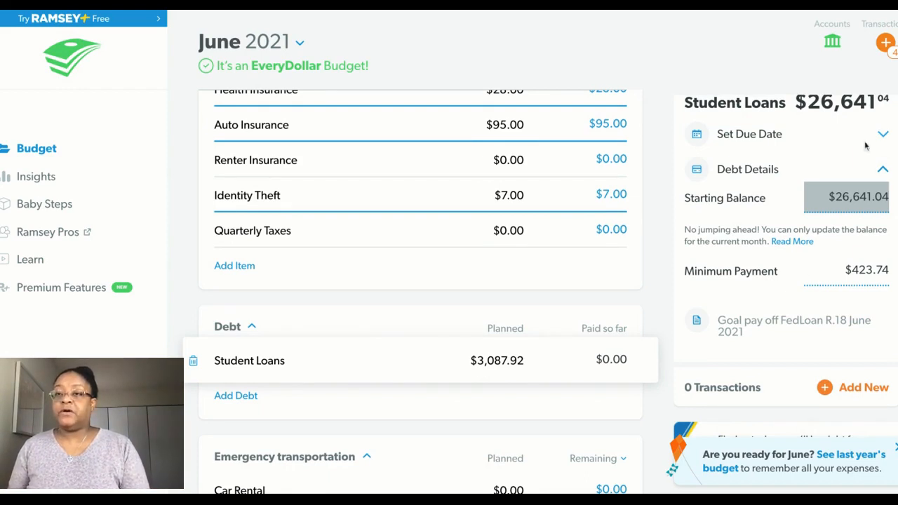
scroll(782, 260, "up", 2)
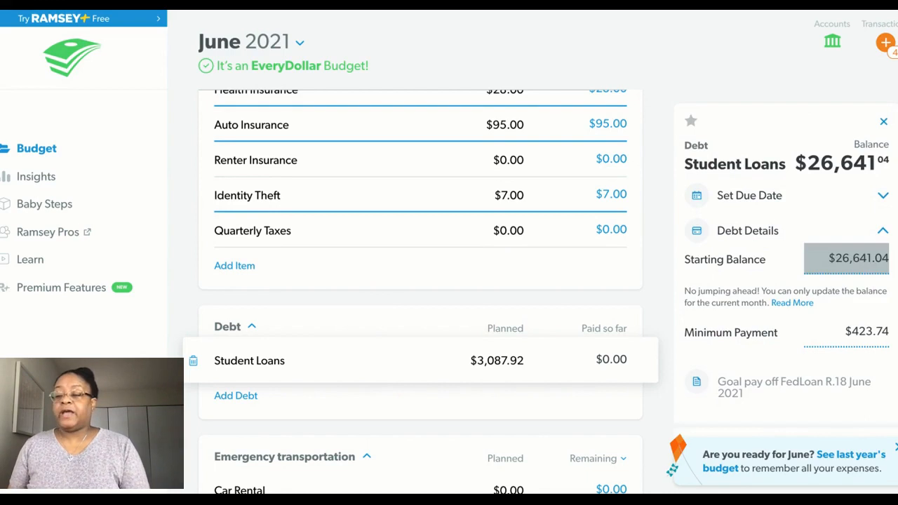
scroll(891, 146, "up", 1)
left_click(884, 129)
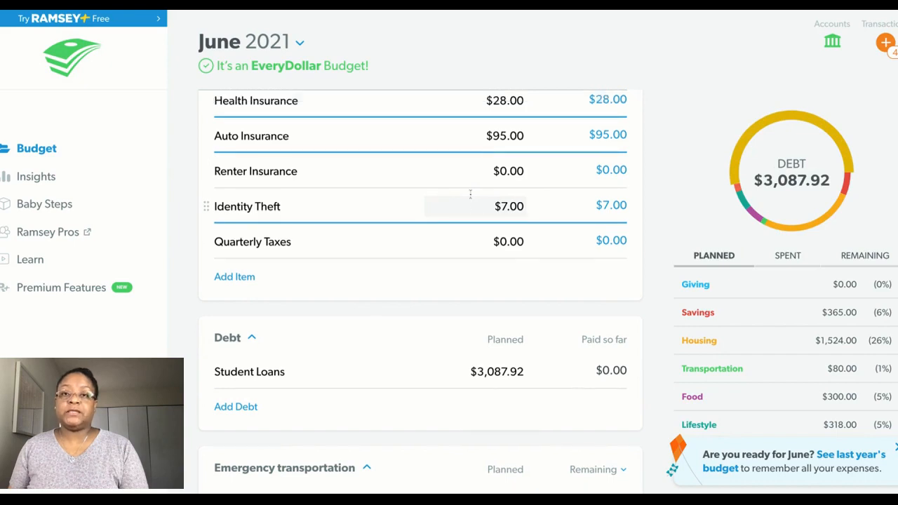
scroll(470, 194, "up", 2)
scroll(470, 194, "up", 3)
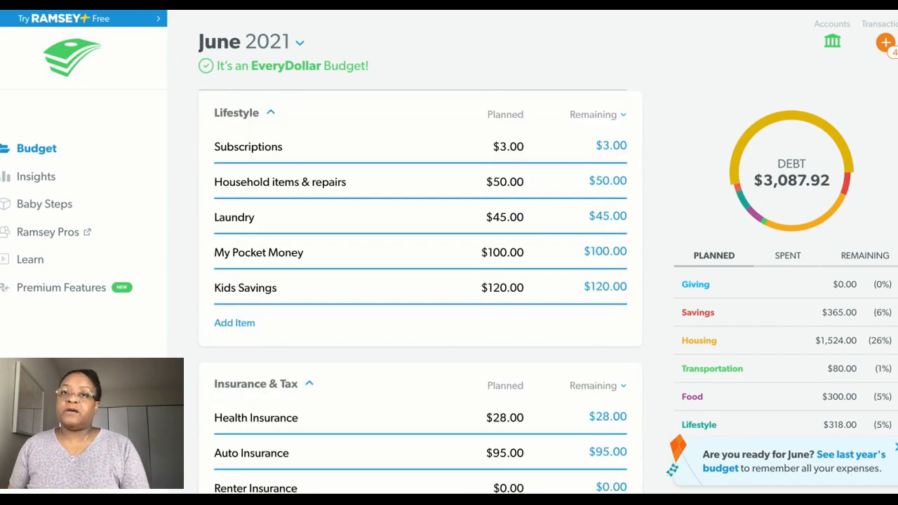
scroll(421, 280, "up", 3)
scroll(421, 281, "up", 2)
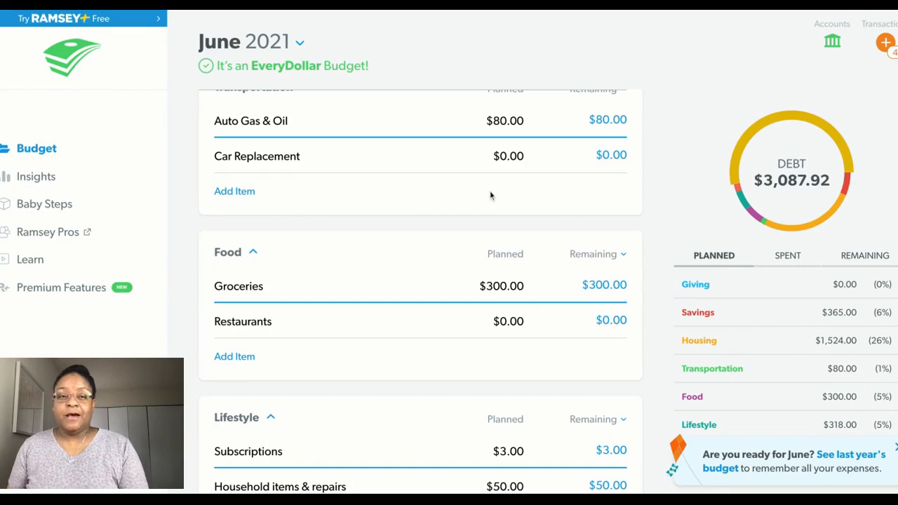
scroll(491, 196, "up", 1)
scroll(490, 196, "up", 2)
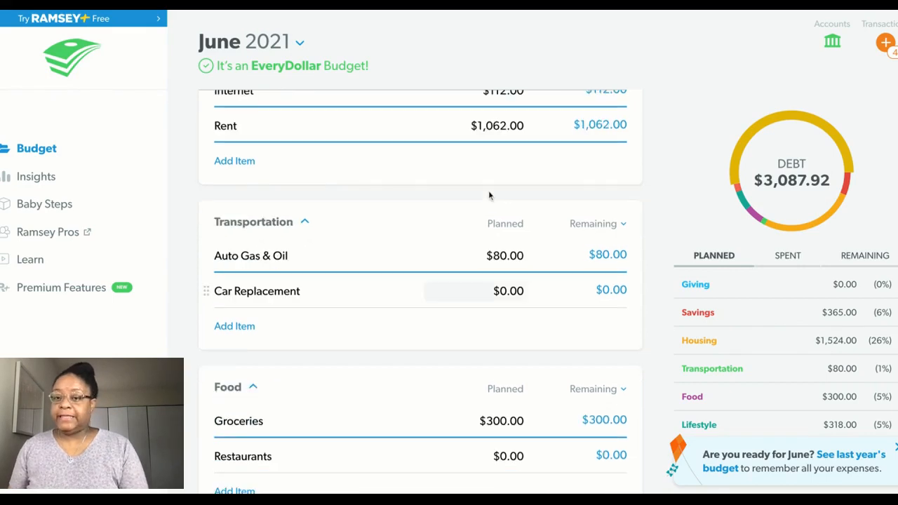
scroll(489, 191, "up", 10)
scroll(487, 190, "up", 5)
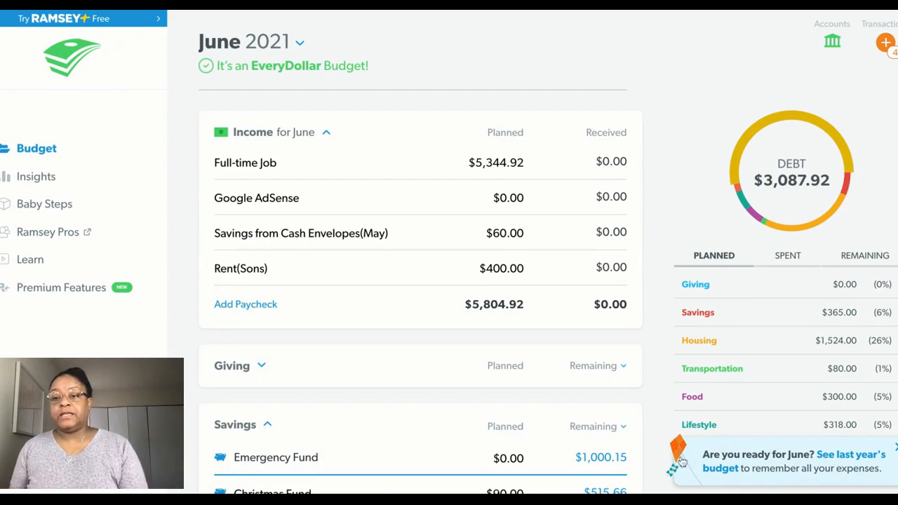
Step: Open last year's June 2020 budget and examine its Income and Savings amounts
left_click(845, 460)
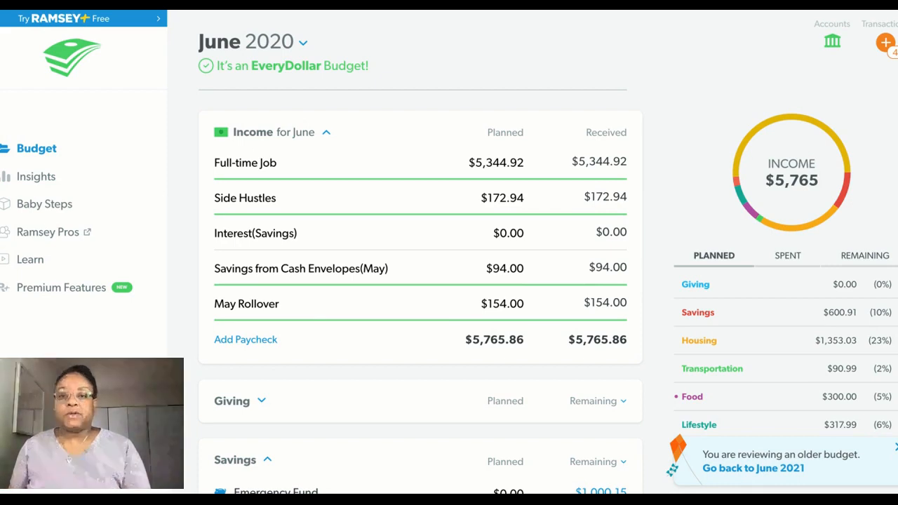
scroll(628, 327, "down", 1)
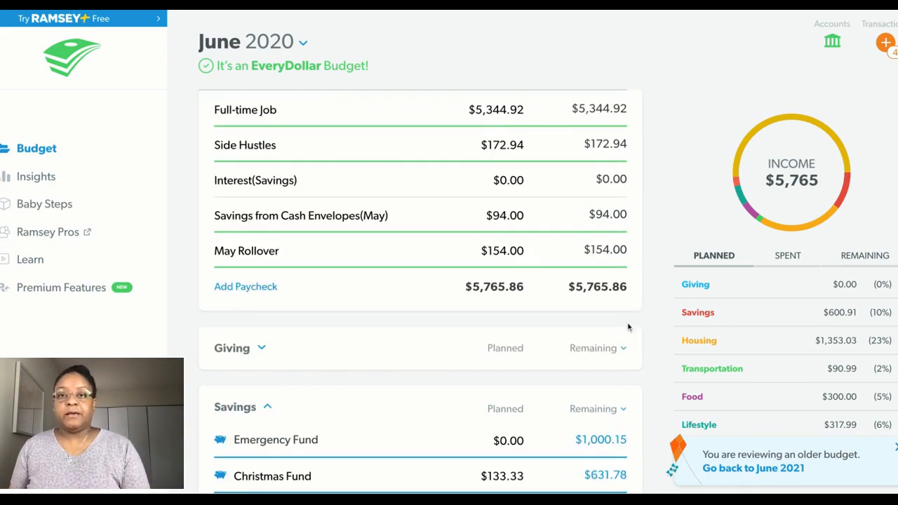
scroll(628, 327, "down", 5)
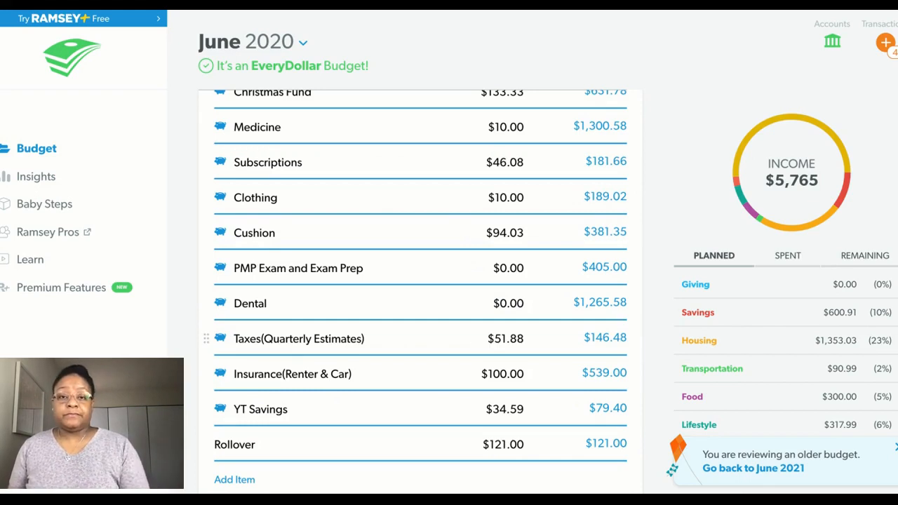
scroll(597, 280, "down", 1)
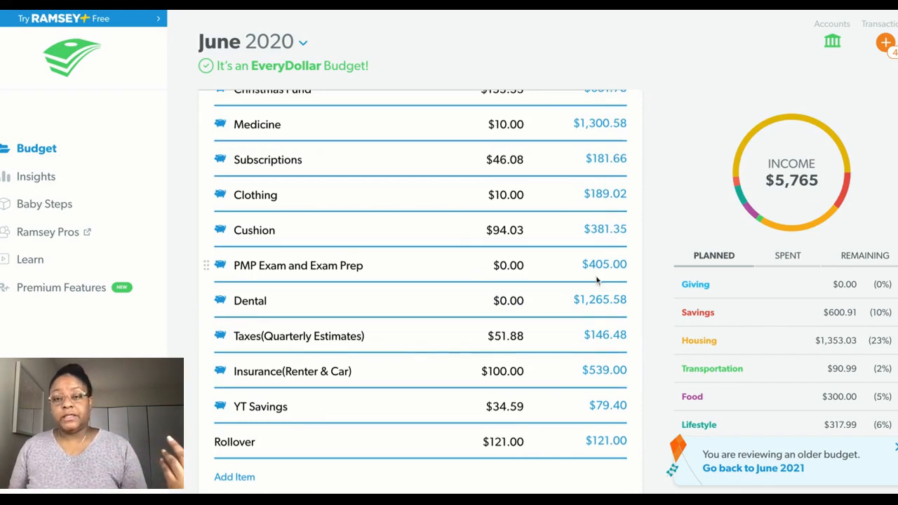
scroll(596, 280, "down", 1)
Step: Examine the planned amounts in the Housing, Transportation and Food groups of the June 2020 budget
scroll(596, 280, "down", 5)
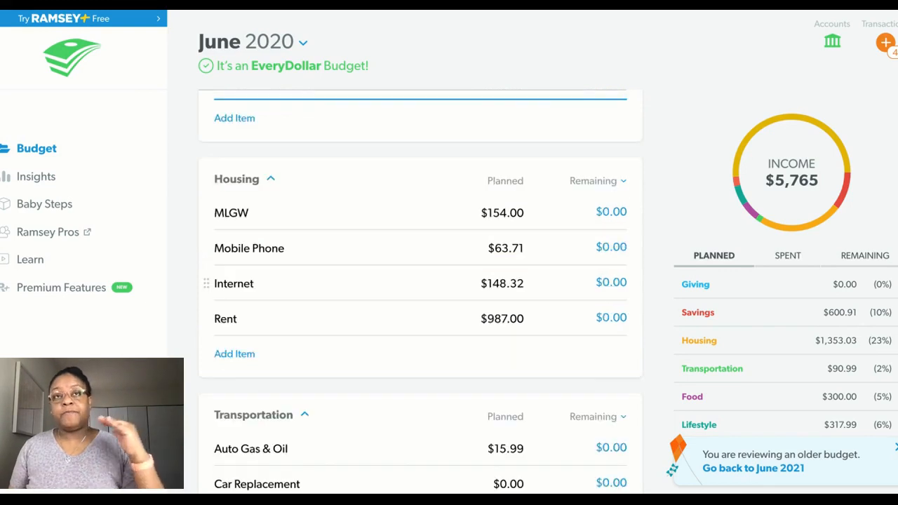
scroll(596, 280, "down", 1)
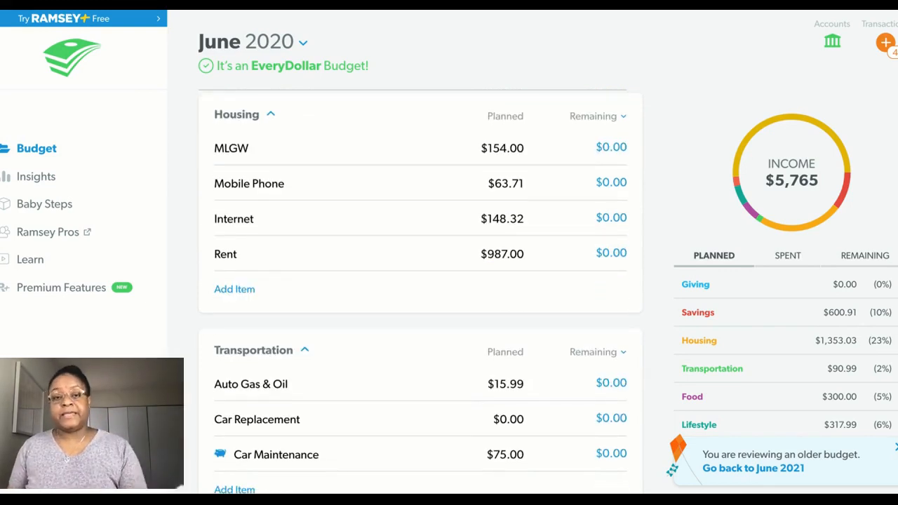
scroll(421, 291, "down", 1)
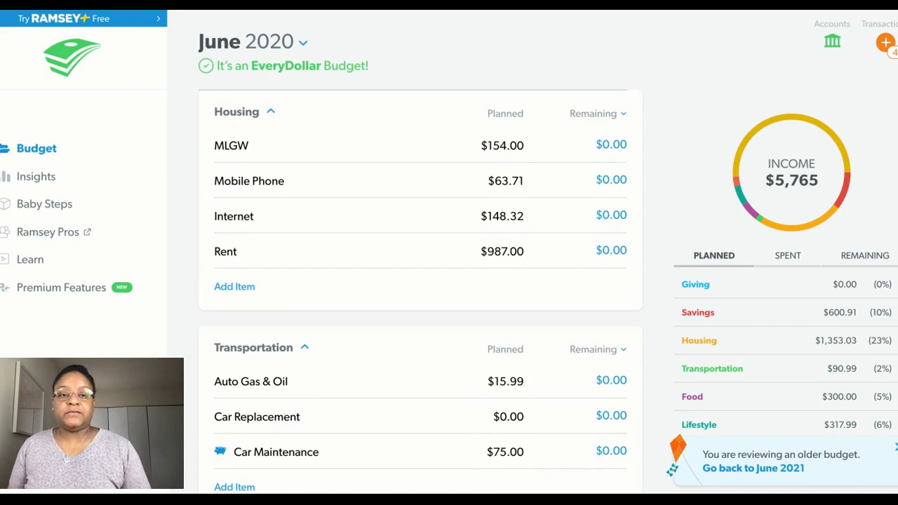
scroll(421, 291, "down", 1)
scroll(421, 291, "down", 1)
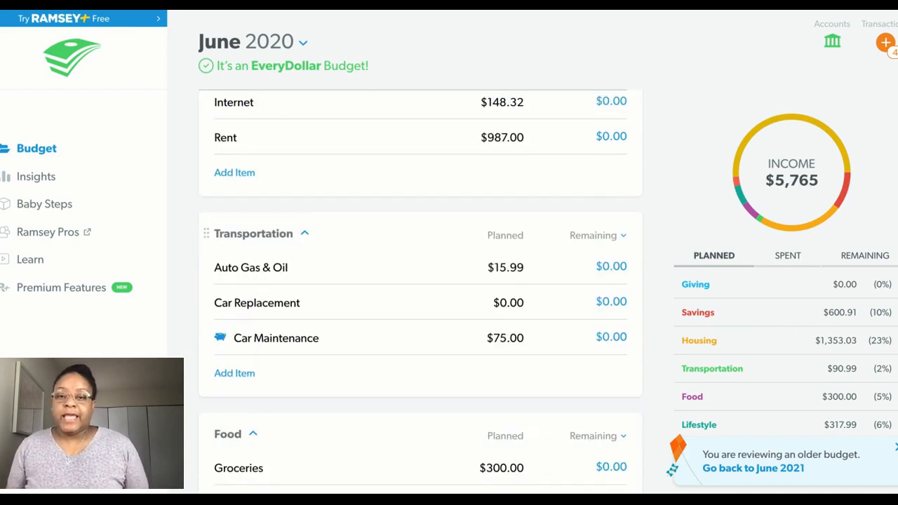
scroll(421, 291, "down", 1)
scroll(420, 291, "down", 1)
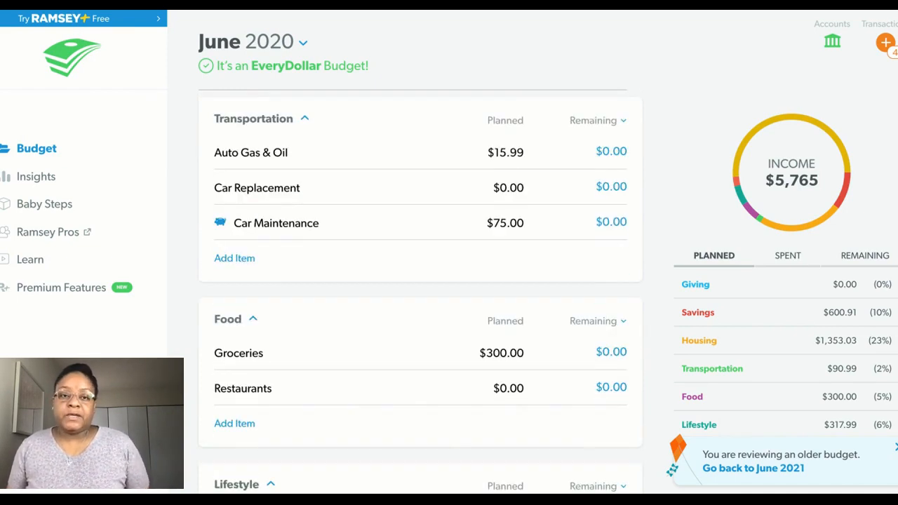
Step: Examine the June 2020 planned amounts for Lifestyle and Insurance & Tax, and the Student Loans payment under Debt
scroll(421, 292, "down", 4)
scroll(421, 291, "down", 1)
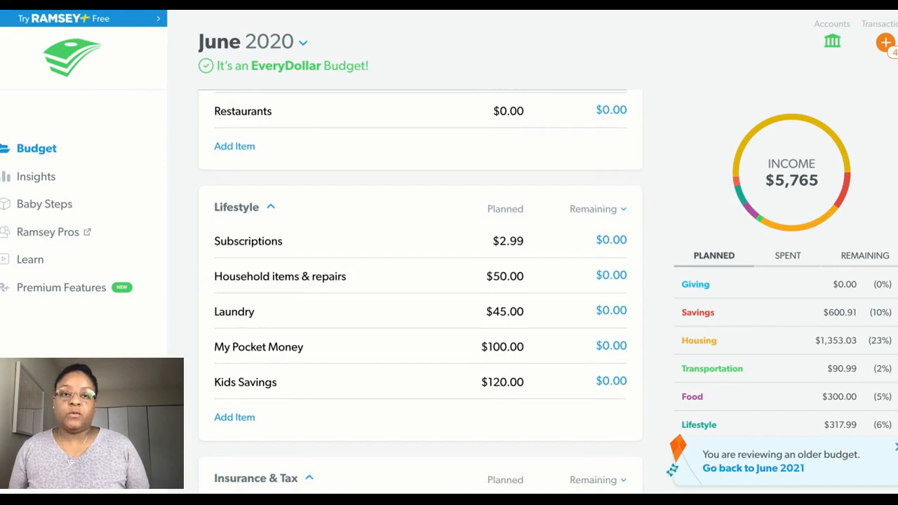
scroll(421, 291, "down", 1)
scroll(420, 281, "down", 1)
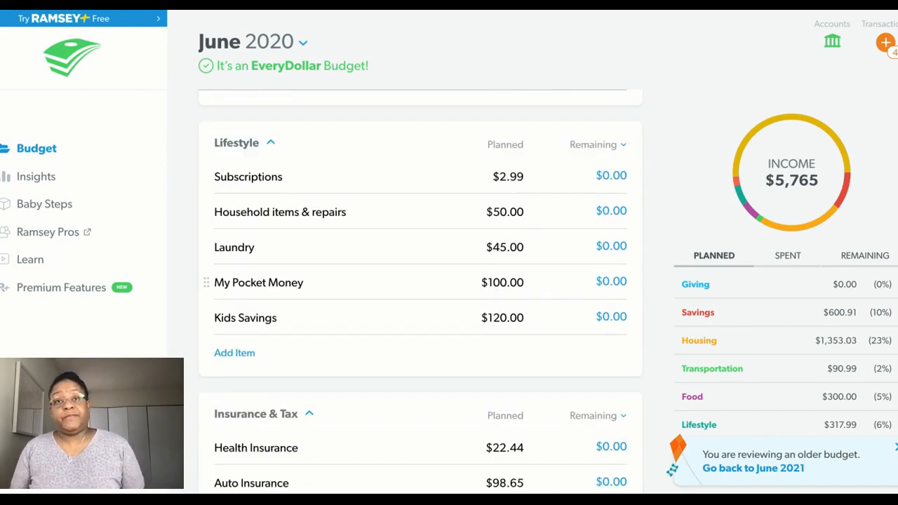
scroll(421, 281, "down", 3)
scroll(421, 281, "down", 1)
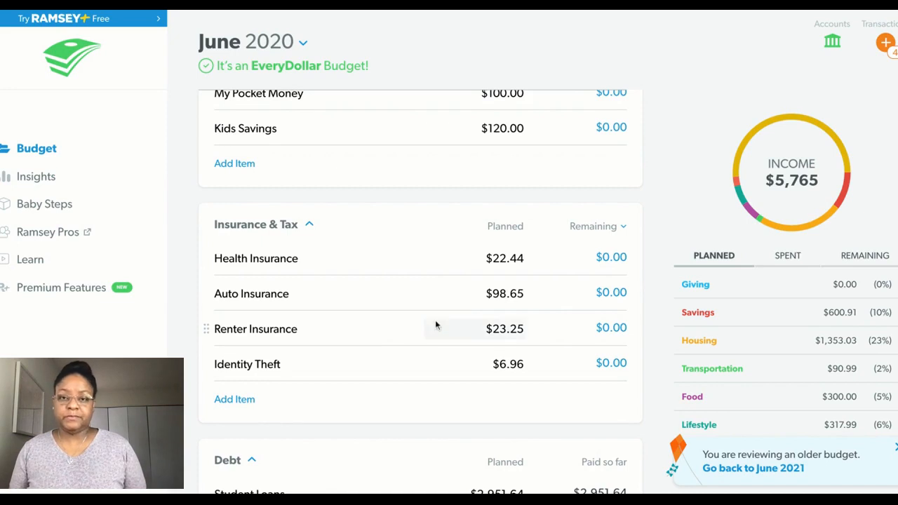
scroll(491, 330, "down", 1)
scroll(545, 334, "down", 2)
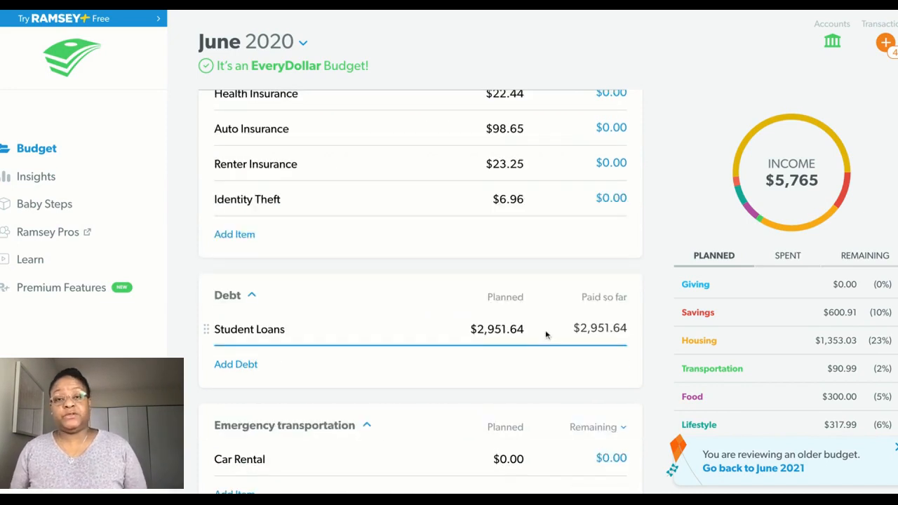
scroll(546, 335, "down", 1)
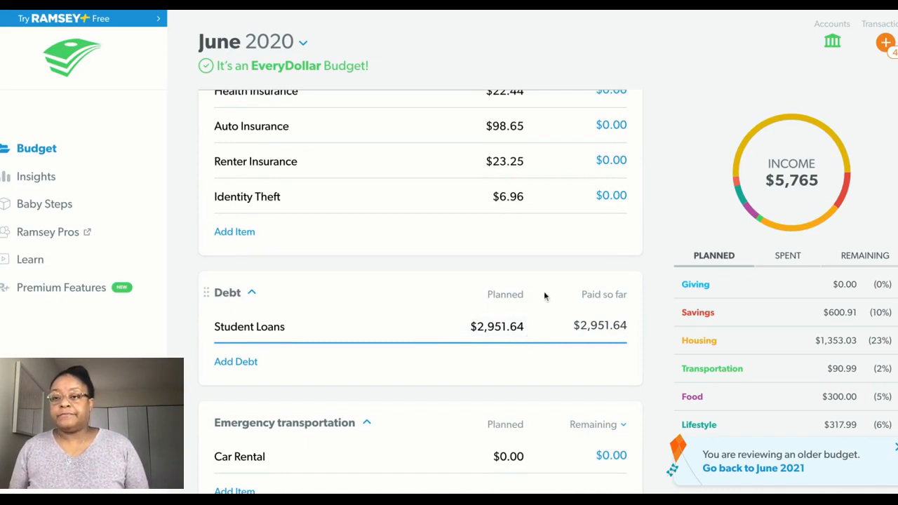
Step: Check the June 2020 planned totals and percentages per category, down to Debt and Emergency Transportation
scroll(731, 333, "up", 1)
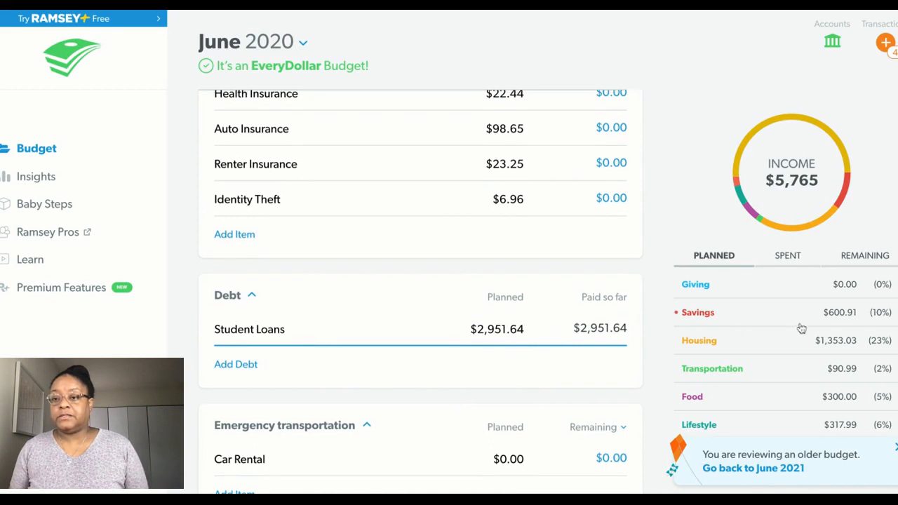
scroll(801, 328, "up", 1)
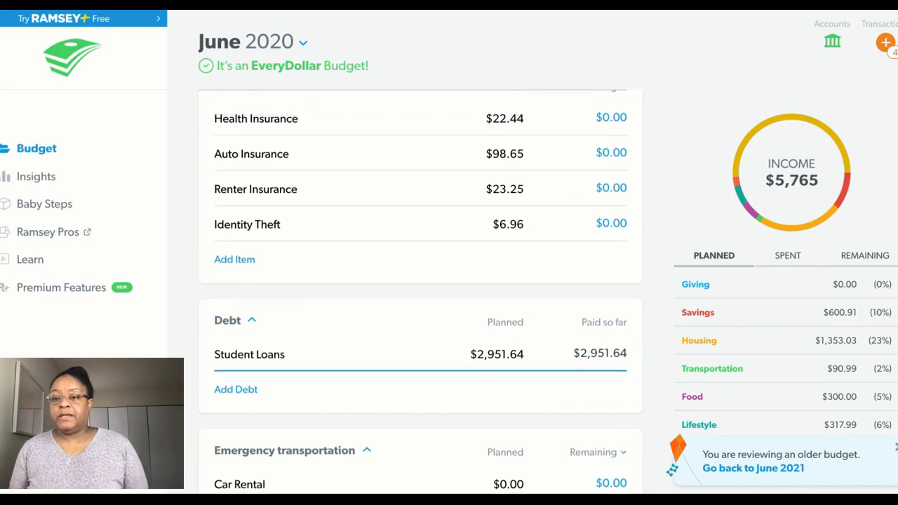
scroll(782, 354, "down", 3)
scroll(782, 354, "down", 1)
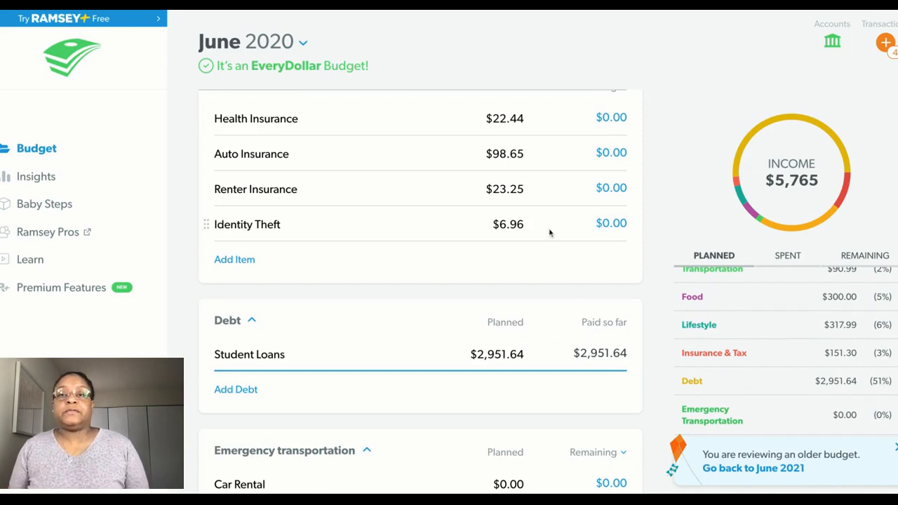
Step: Finish reviewing the June 2020 budget back at its Income group and return to the June 2021 budget
scroll(550, 233, "up", 1)
scroll(551, 233, "up", 5)
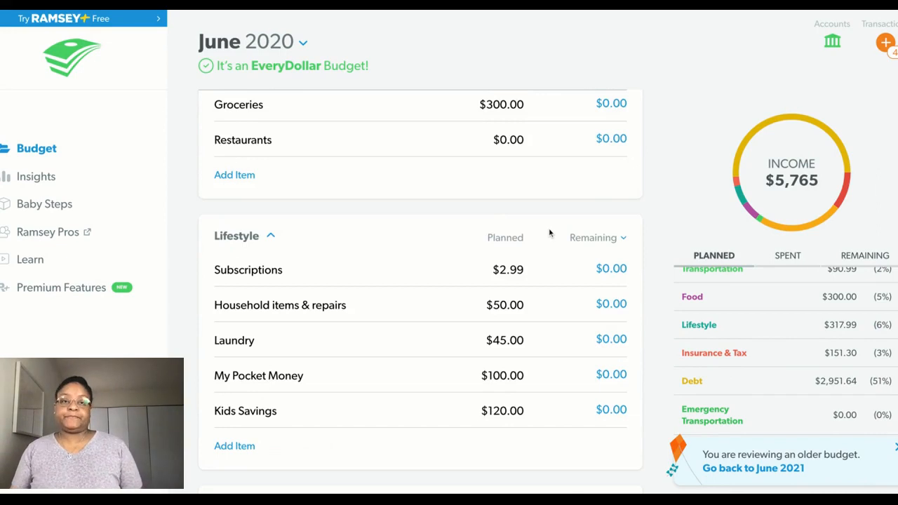
scroll(550, 233, "up", 10)
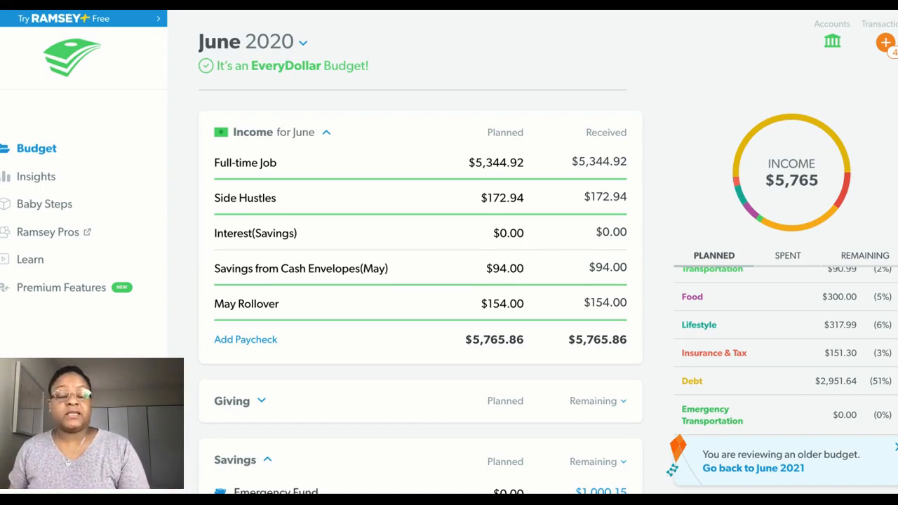
left_click(756, 476)
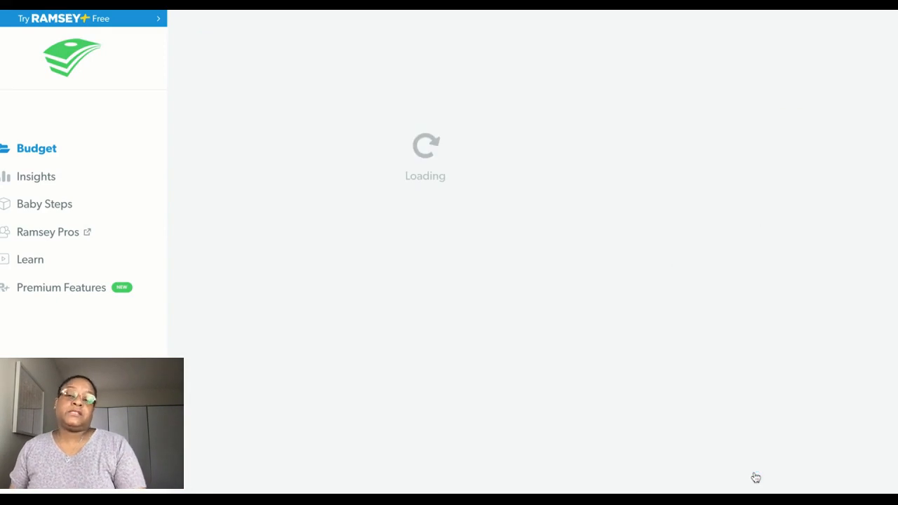